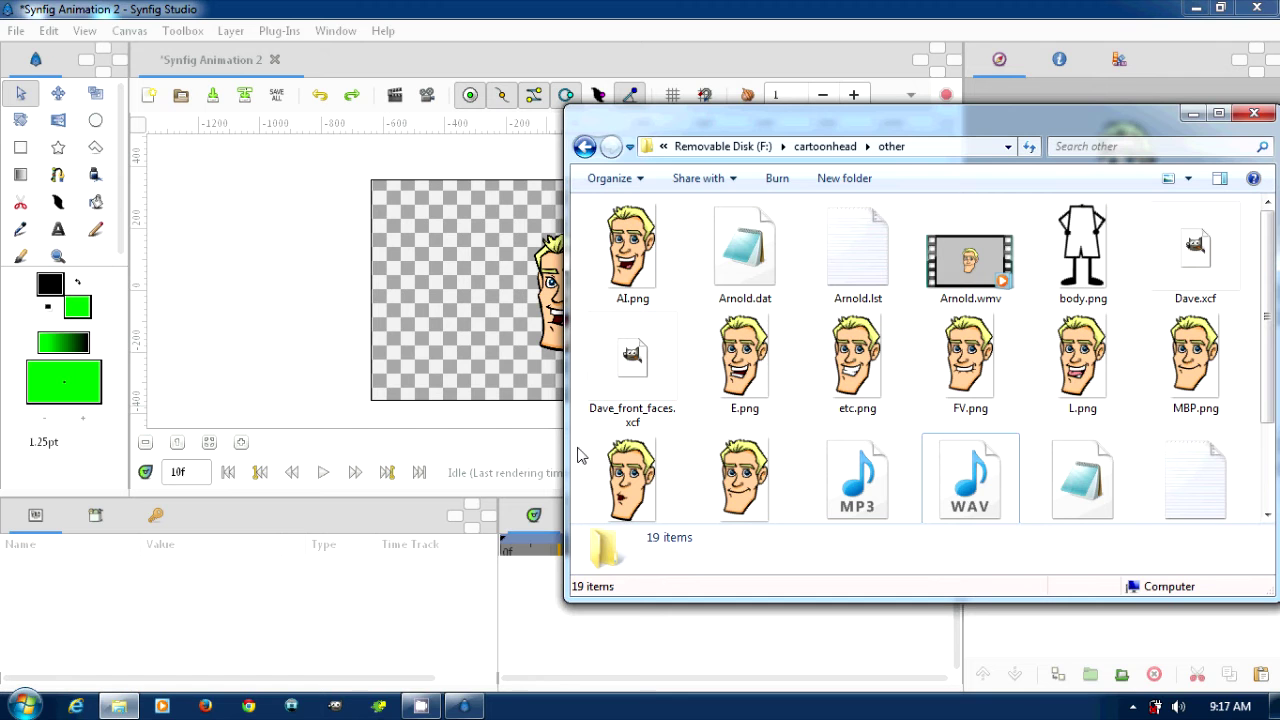
Import body.png from the cartoonhead/other folder into the Synfig Animation 2 canvas.
drag(815, 133, 790, 124)
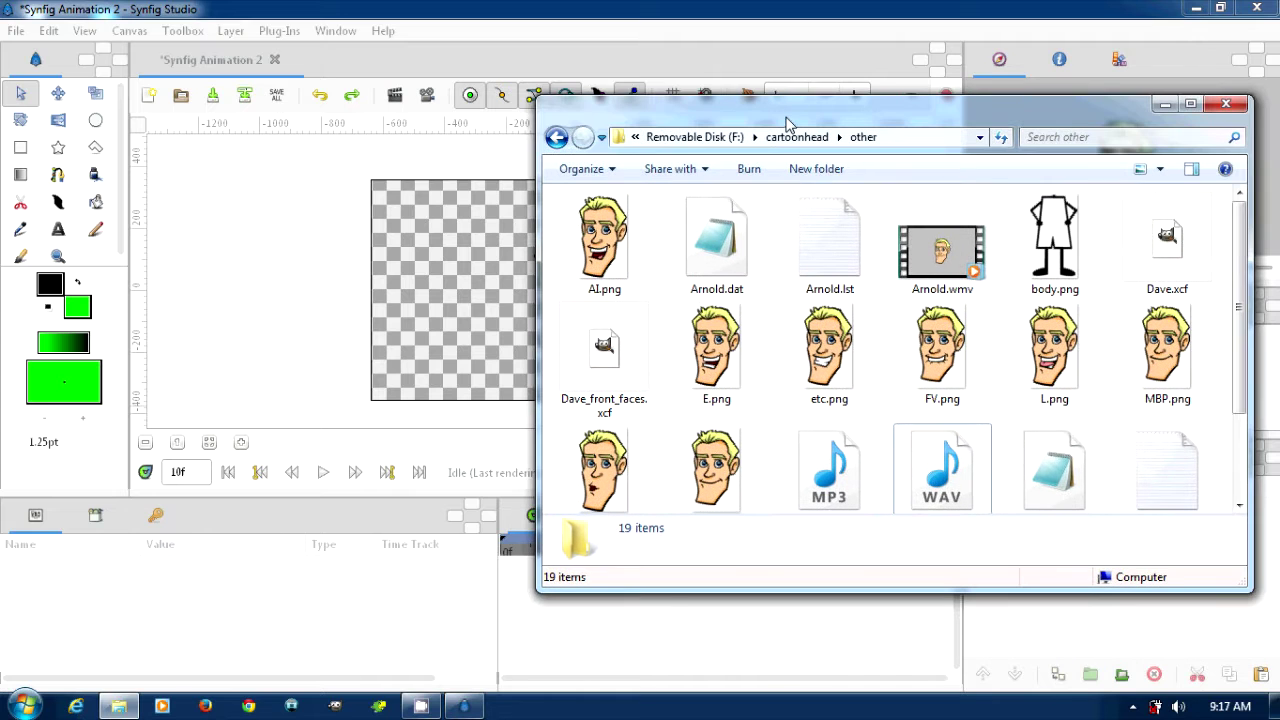
click(1043, 242)
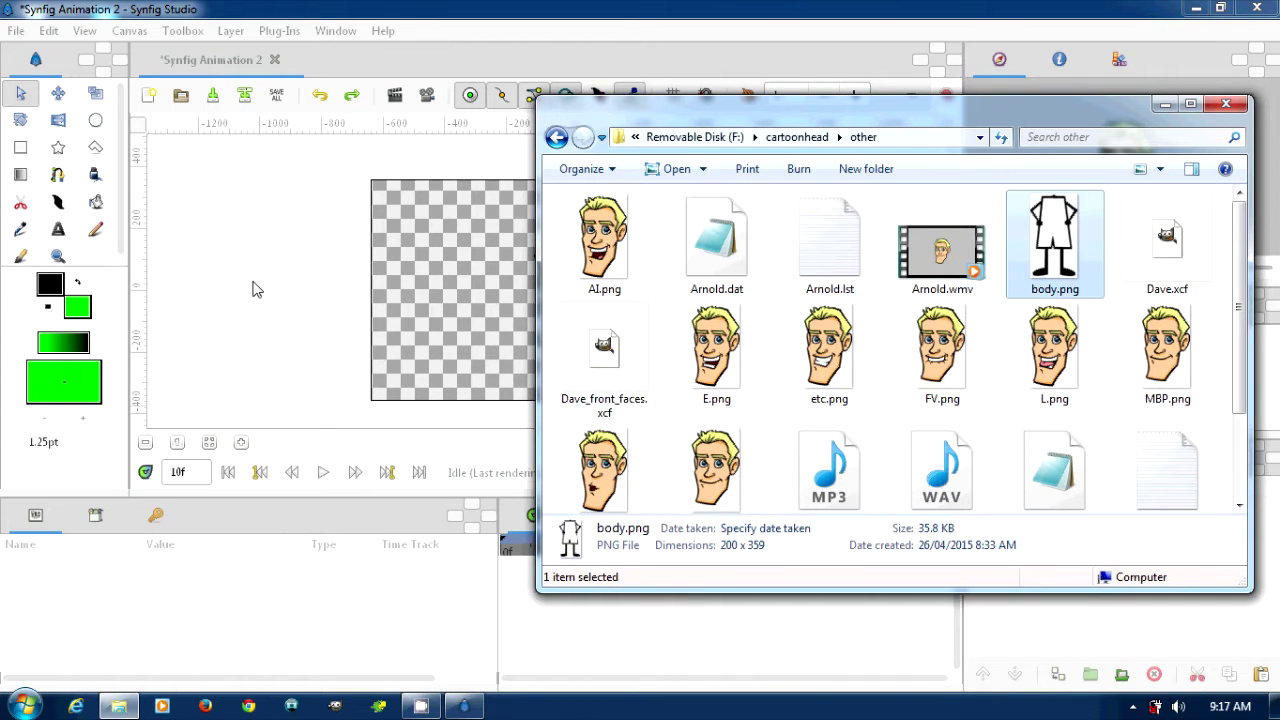
click(422, 310)
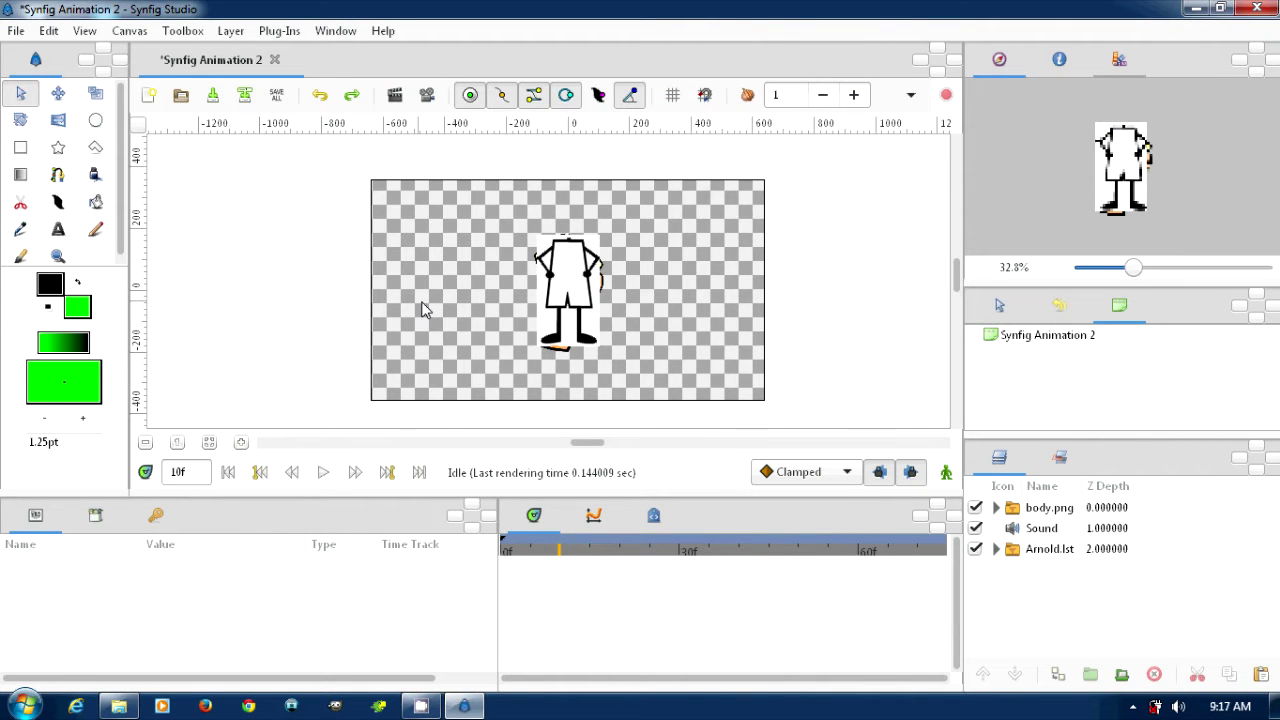
Lower the body.png layer to the bottom of the layer stack, below Arnold.lst.
click(1052, 512)
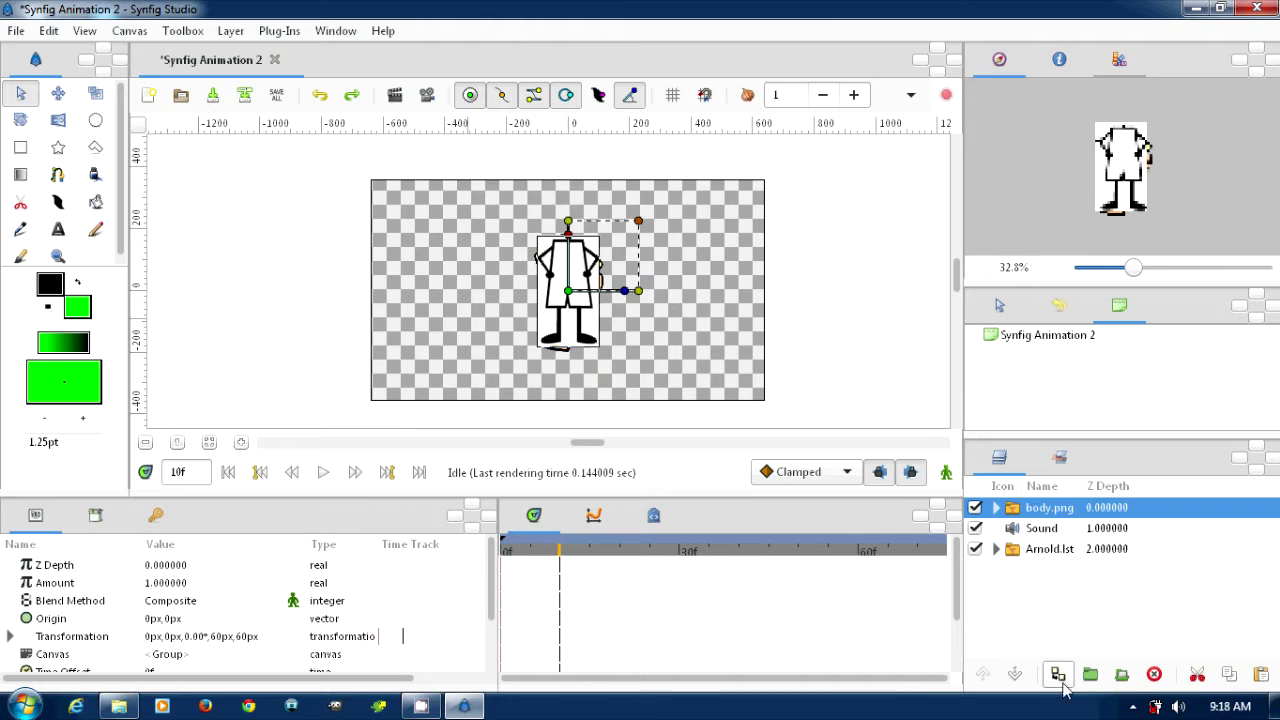
click(1017, 675)
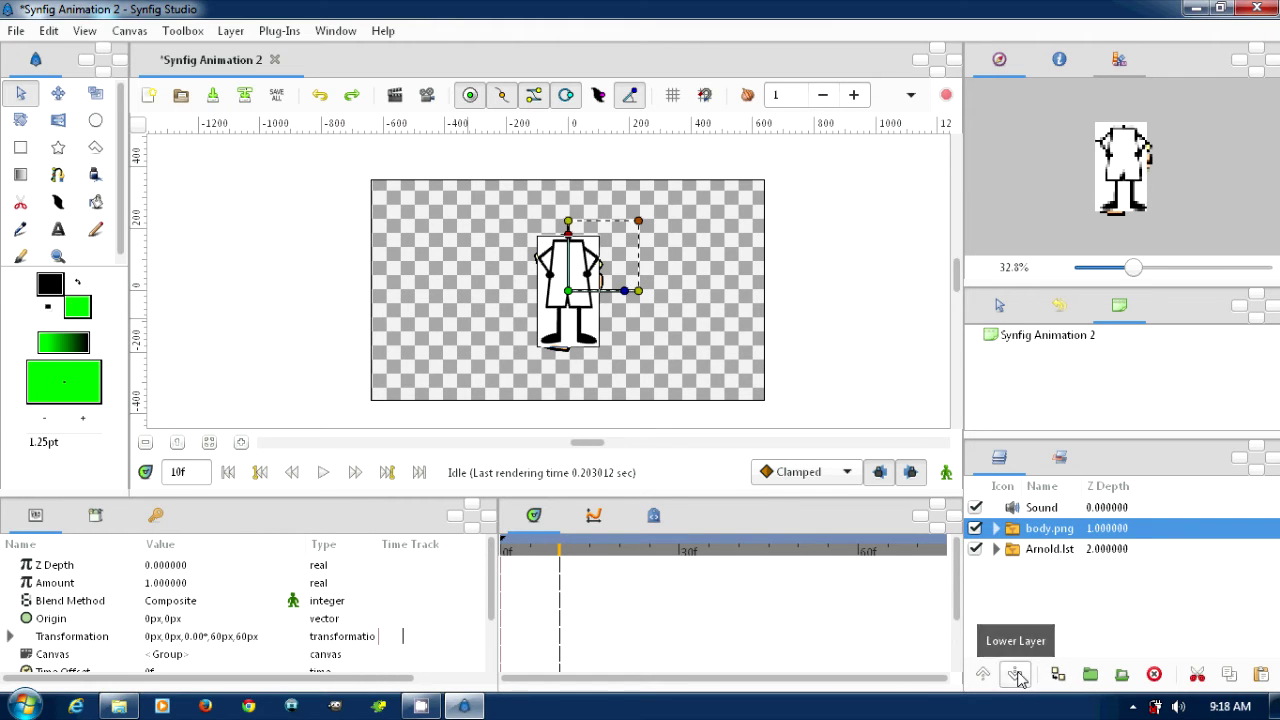
click(1018, 676)
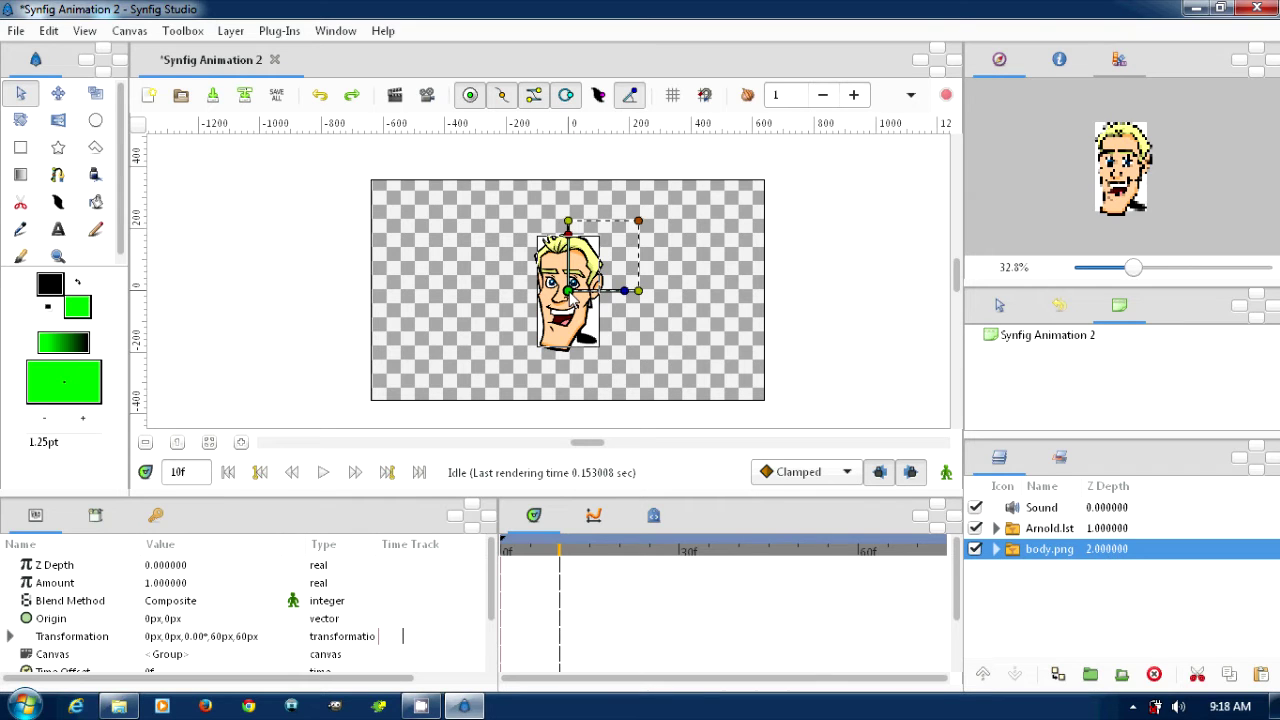
Move the Arnold.lst head up to an offset of about 14, 165 px and body.png down so the head sits on the body.
click(1048, 528)
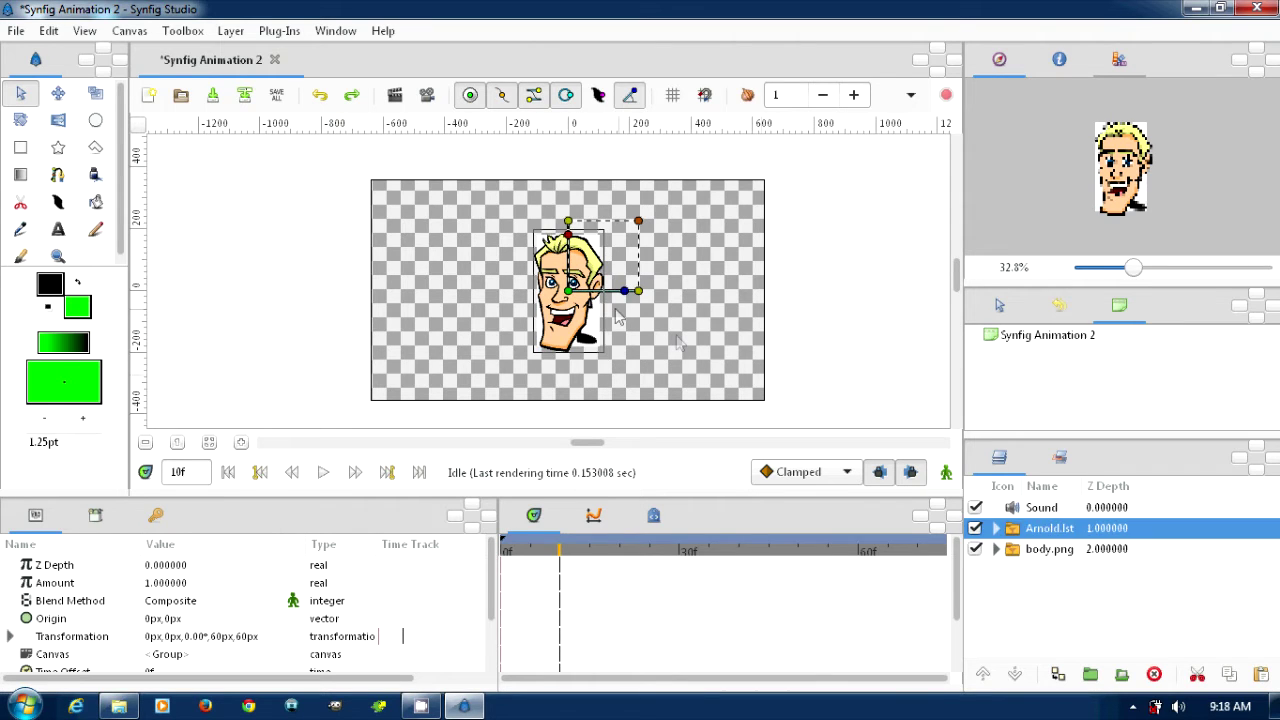
drag(569, 292, 576, 255)
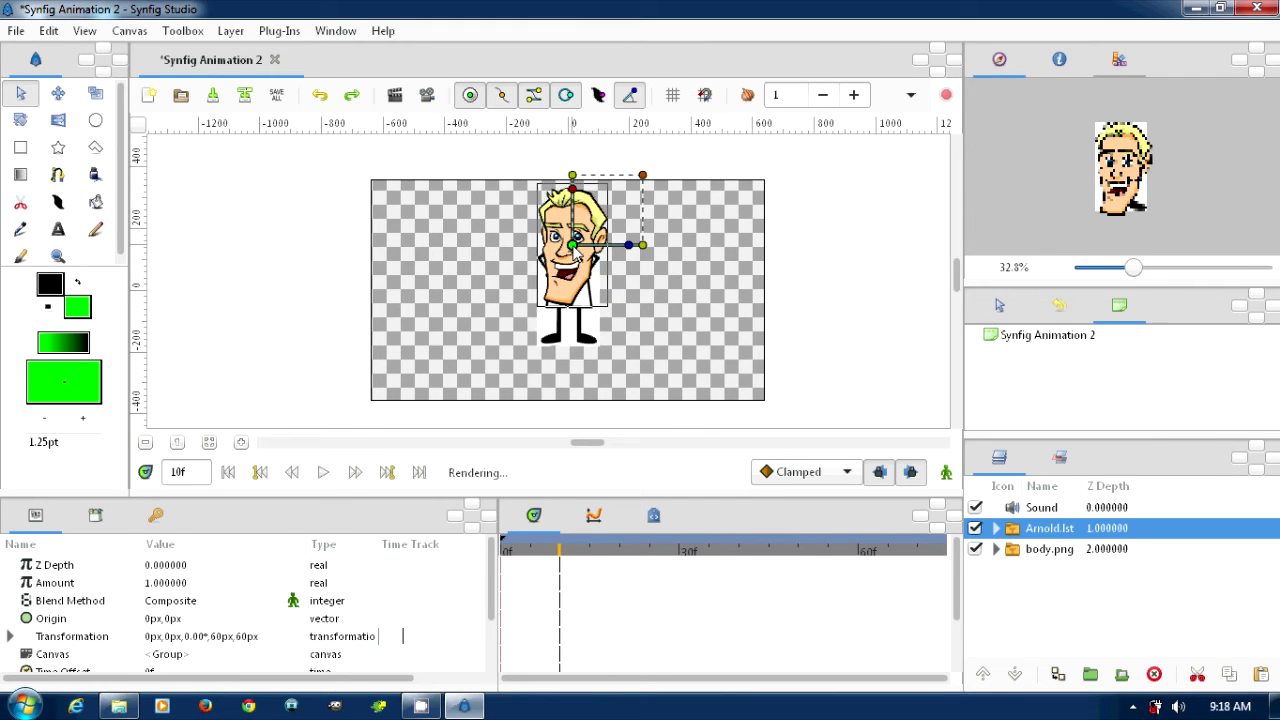
click(1067, 553)
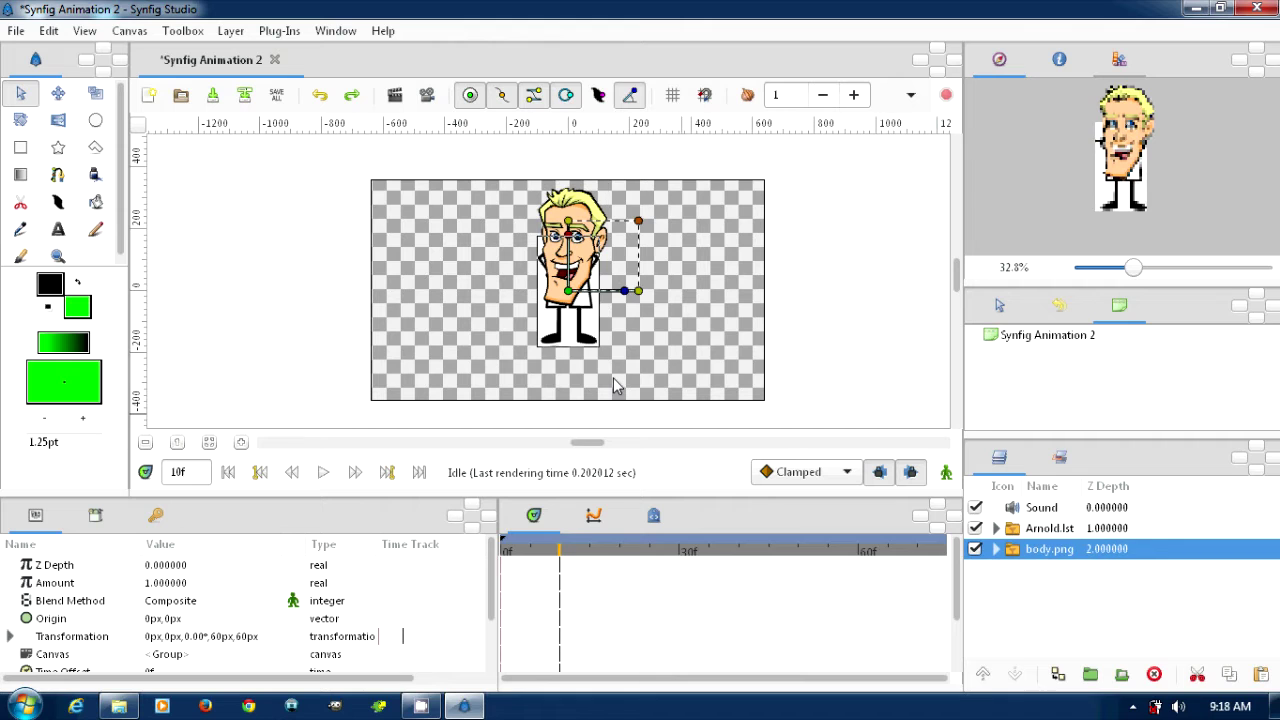
drag(572, 299, 570, 352)
ctrl+click(1035, 527)
click(1035, 527)
drag(578, 244, 575, 247)
key(ctrl+z)
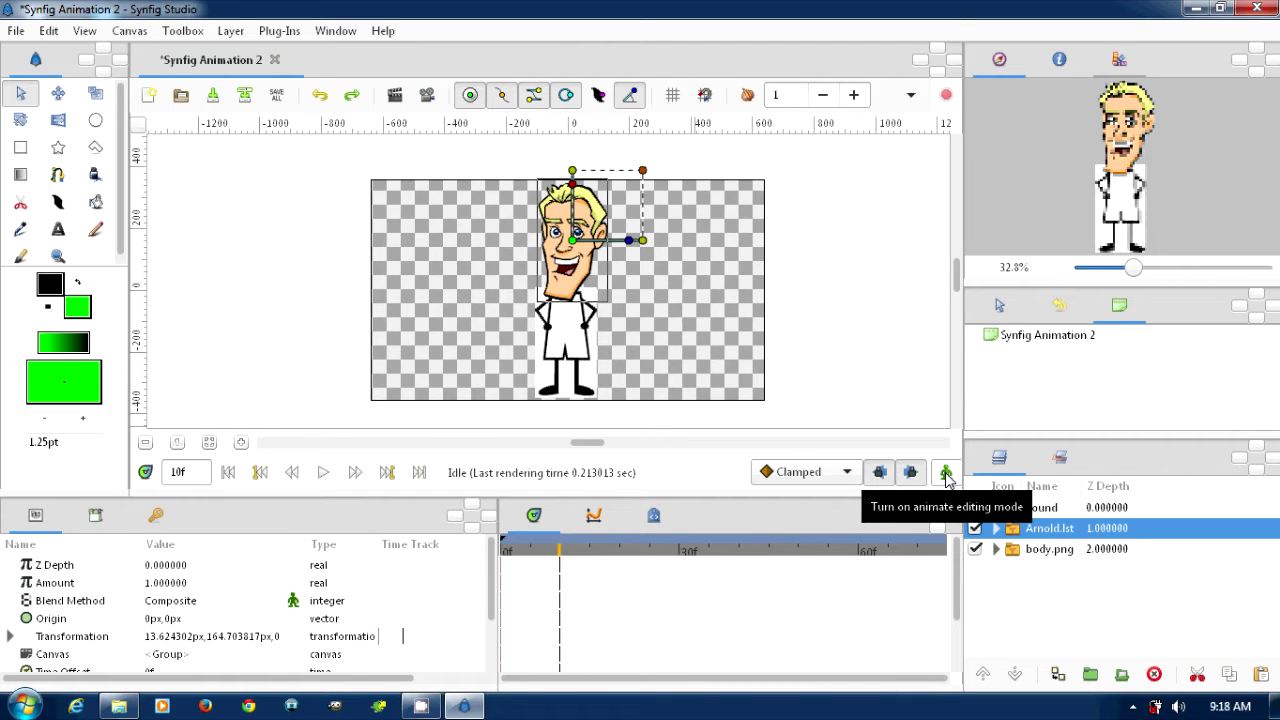
Turn on animate editing mode and go to frame 8.
click(946, 473)
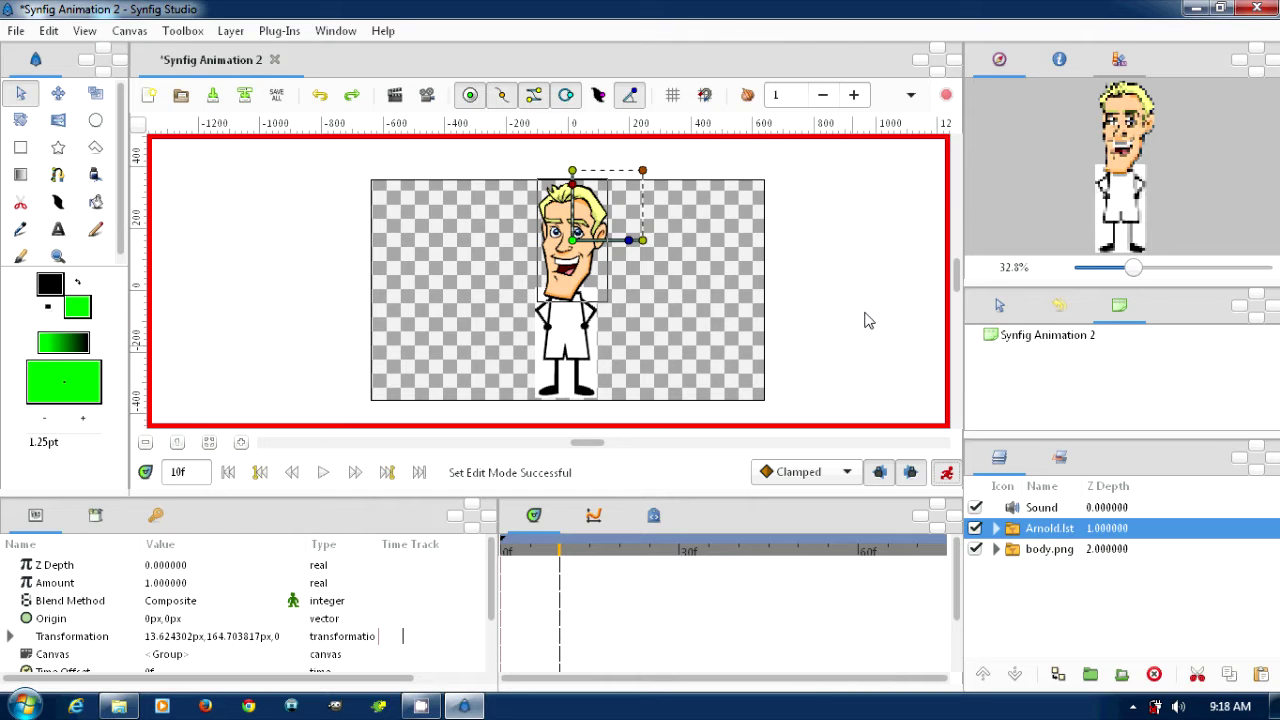
mouse_move(560, 560)
mouse_down()
mouse_move(506, 560)
mouse_move(549, 565)
mouse_up()
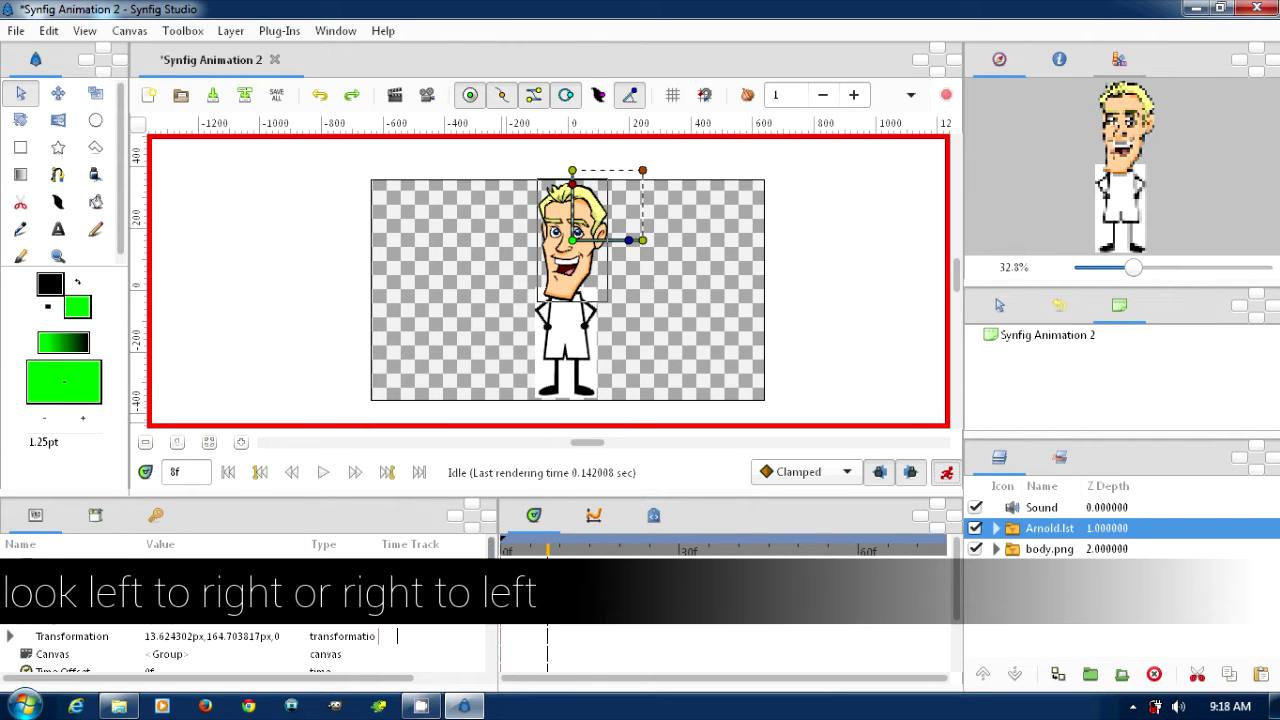
Mirror the head at frame 8 by setting the Arnold.lst transformation's Scale to -60px, 60px.
scroll(397, 640, down, 5)
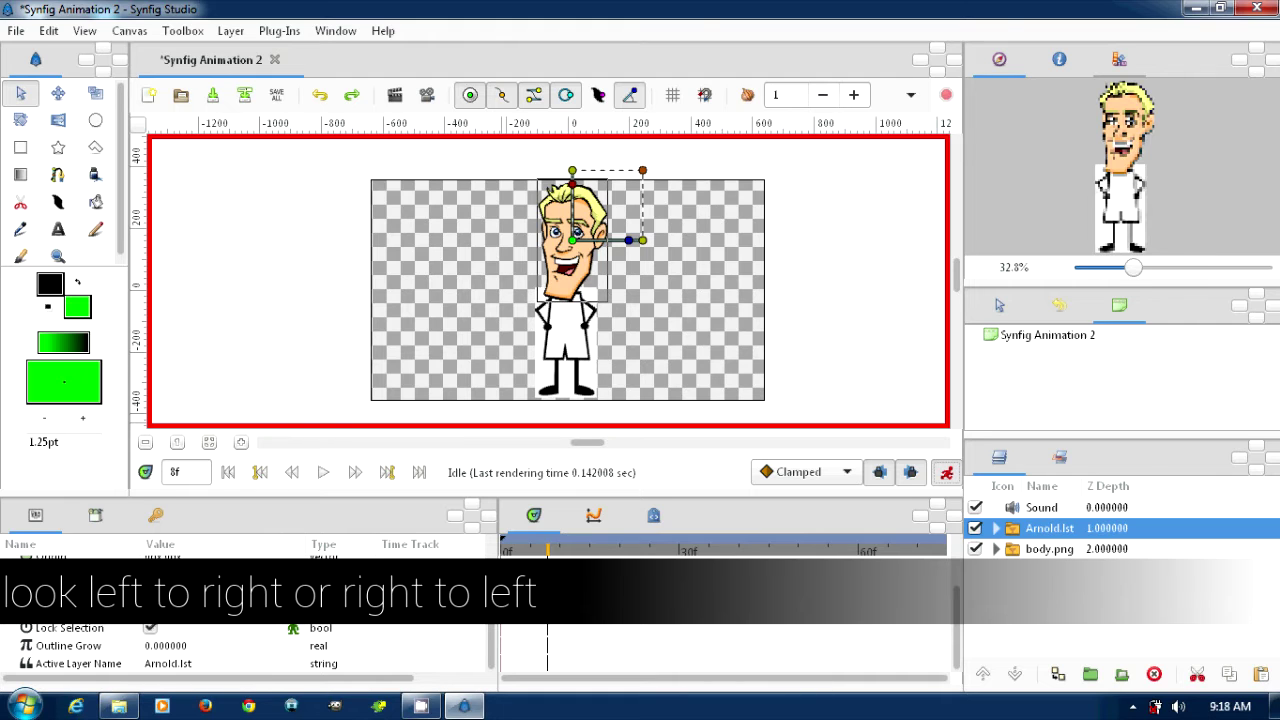
scroll(70, 650, up, 5)
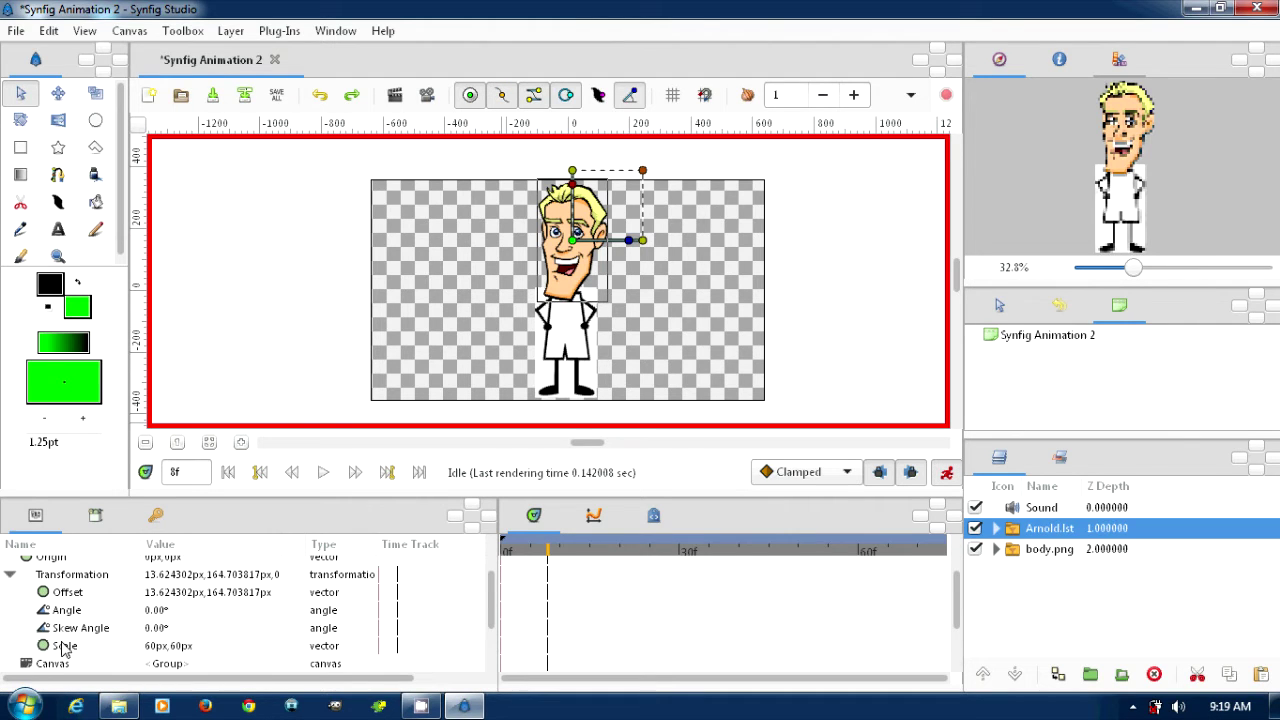
click(158, 653)
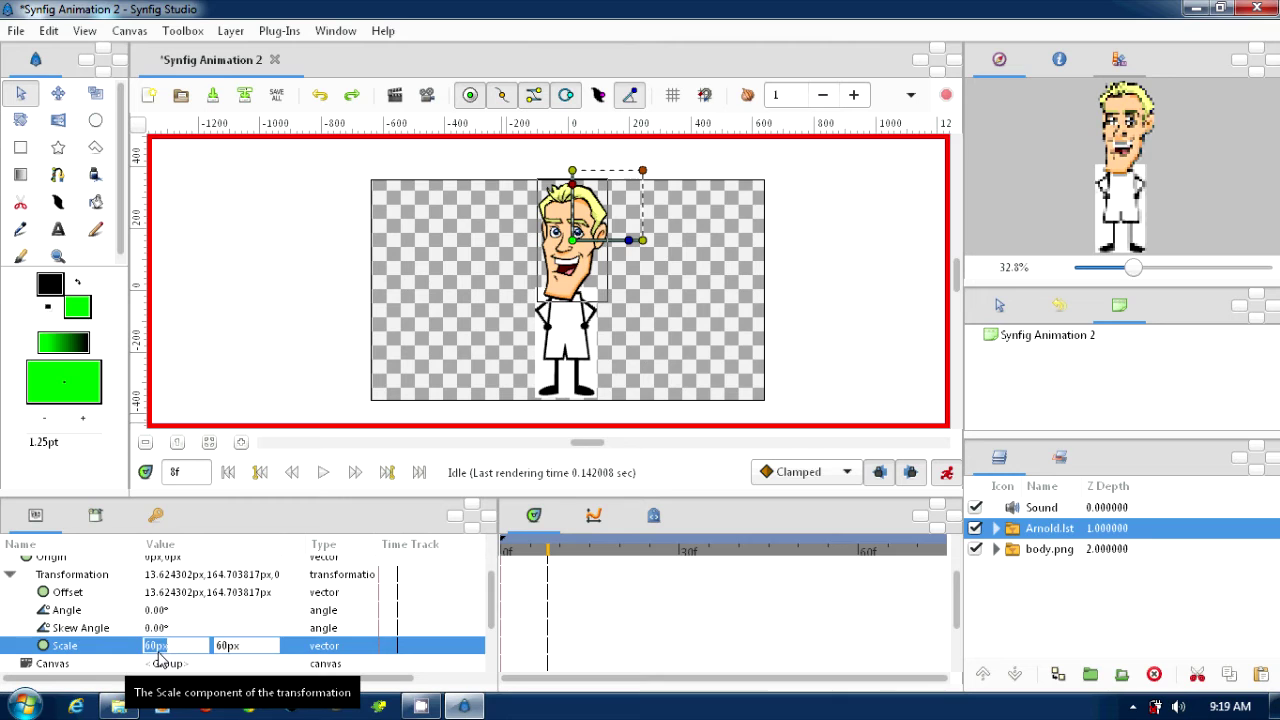
click(148, 652)
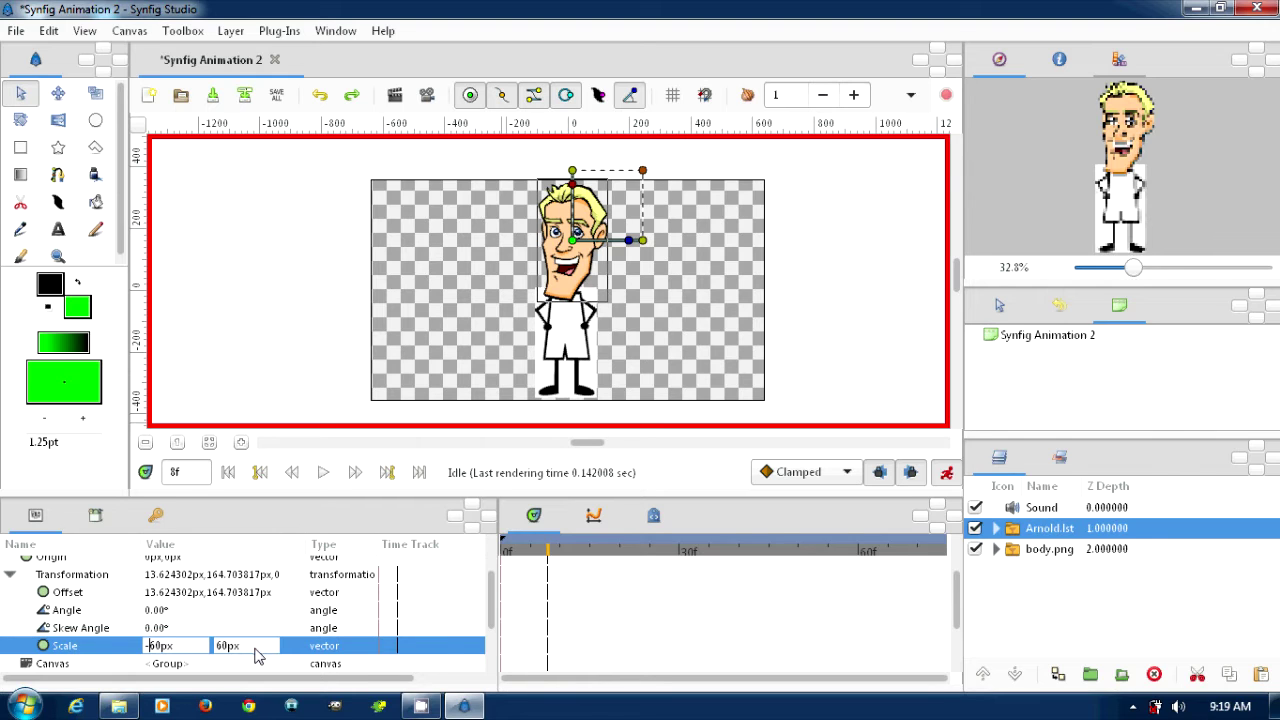
text(-)
key(Tab)
key(Return)
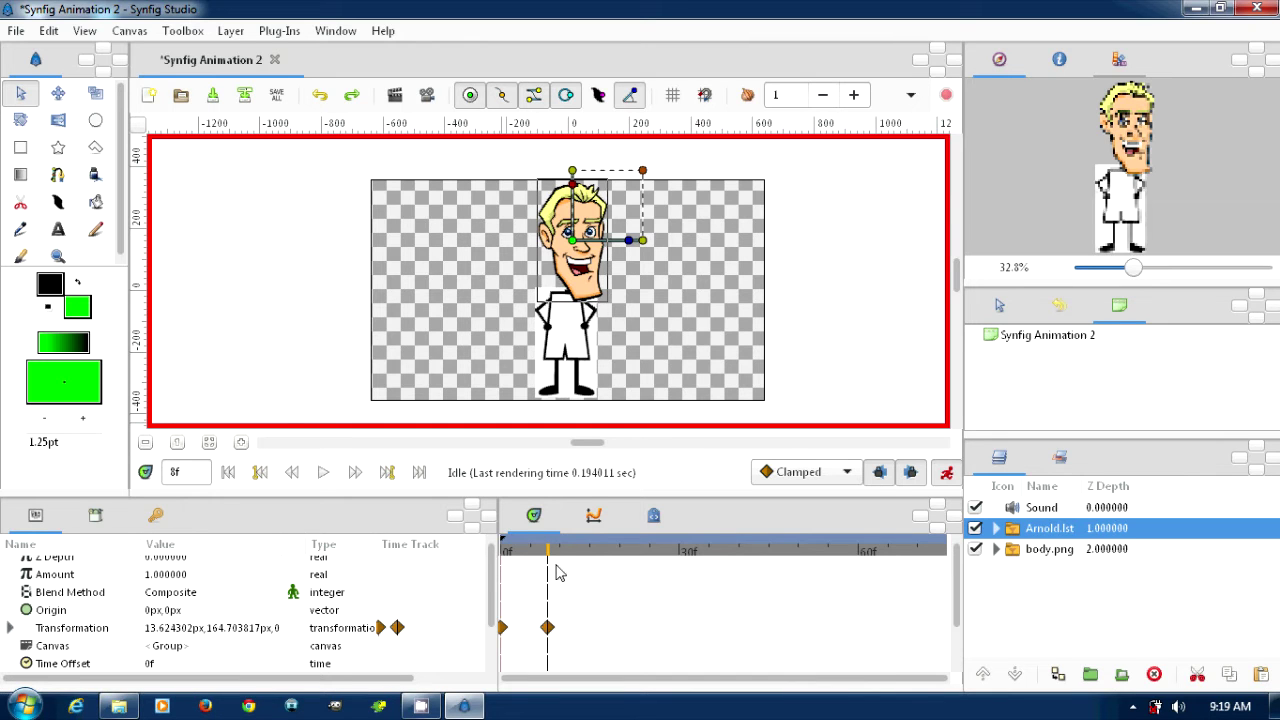
Return to frame 0 and disconnect the animated Scale of Arnold.lst to remove its waypoints.
drag(548, 556, 500, 558)
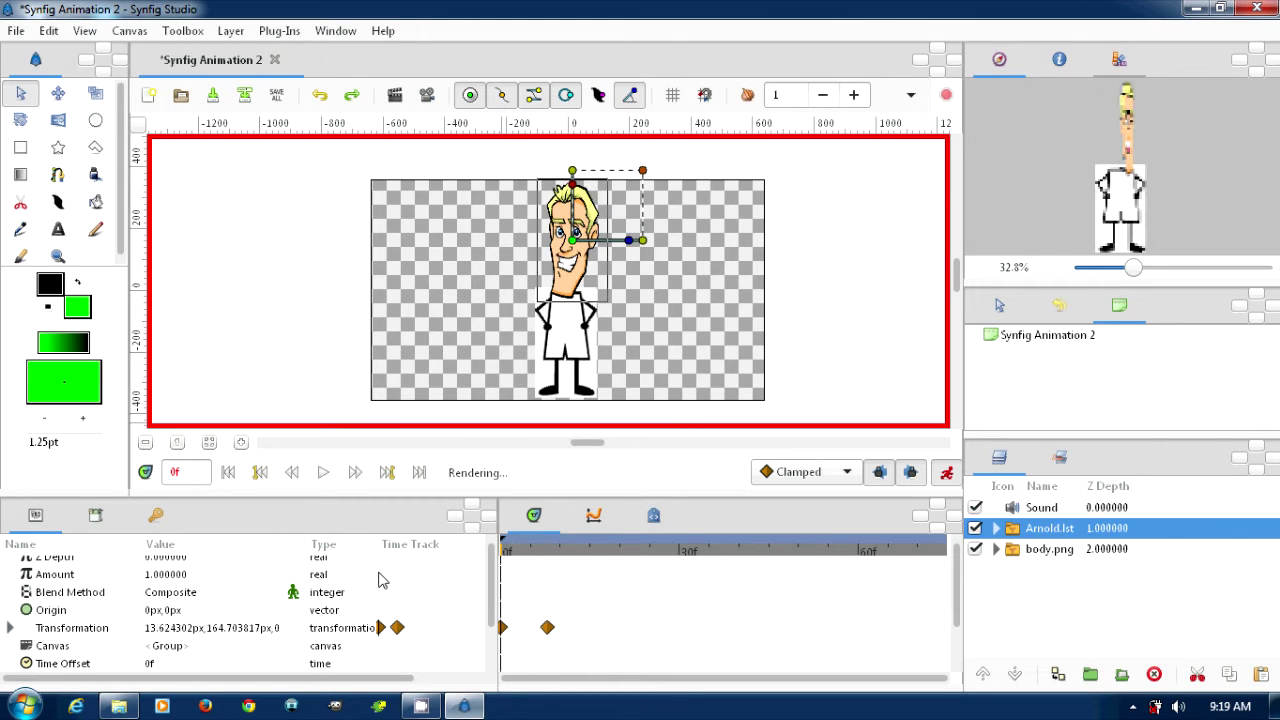
click(9, 628)
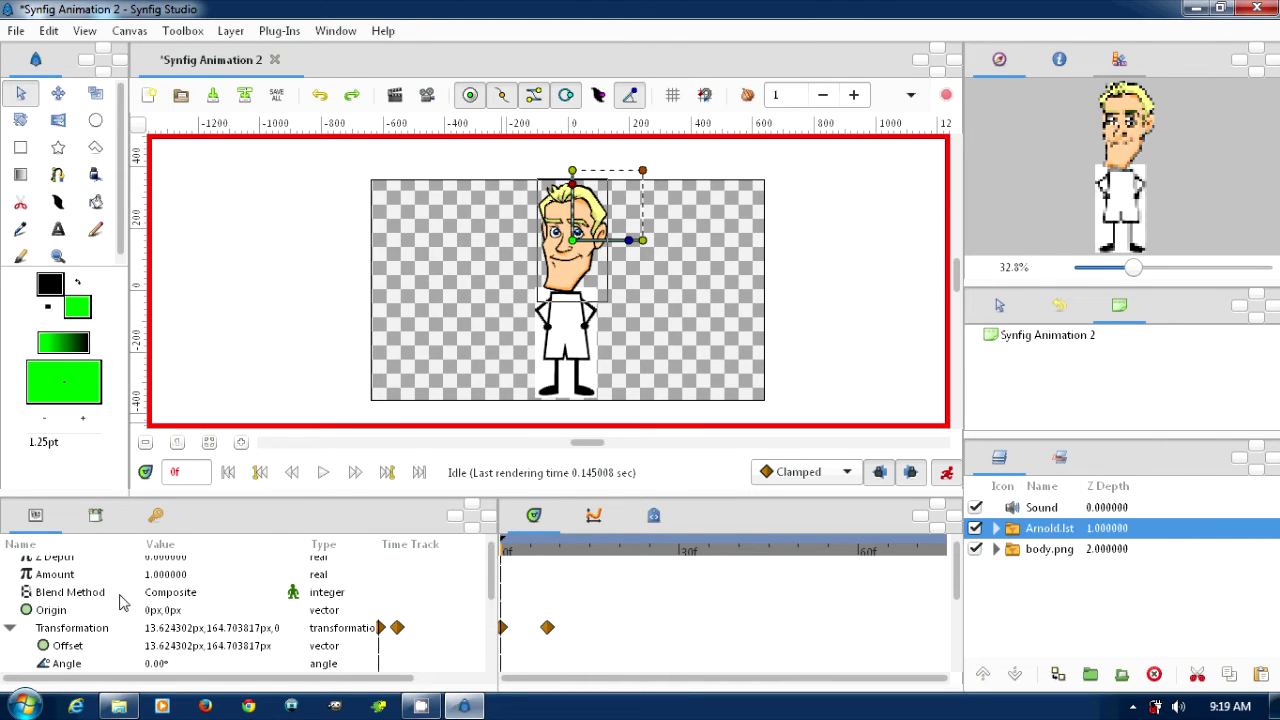
scroll(140, 598, down, 2)
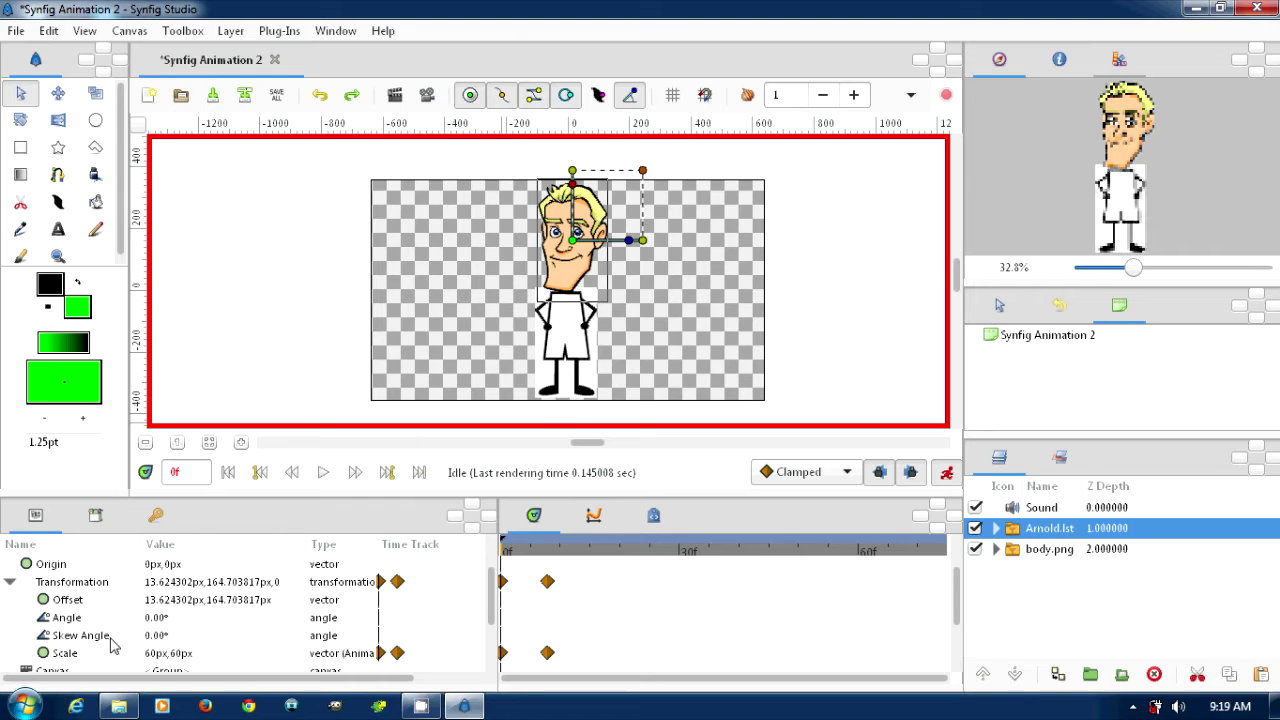
click(171, 656)
right_click(171, 656)
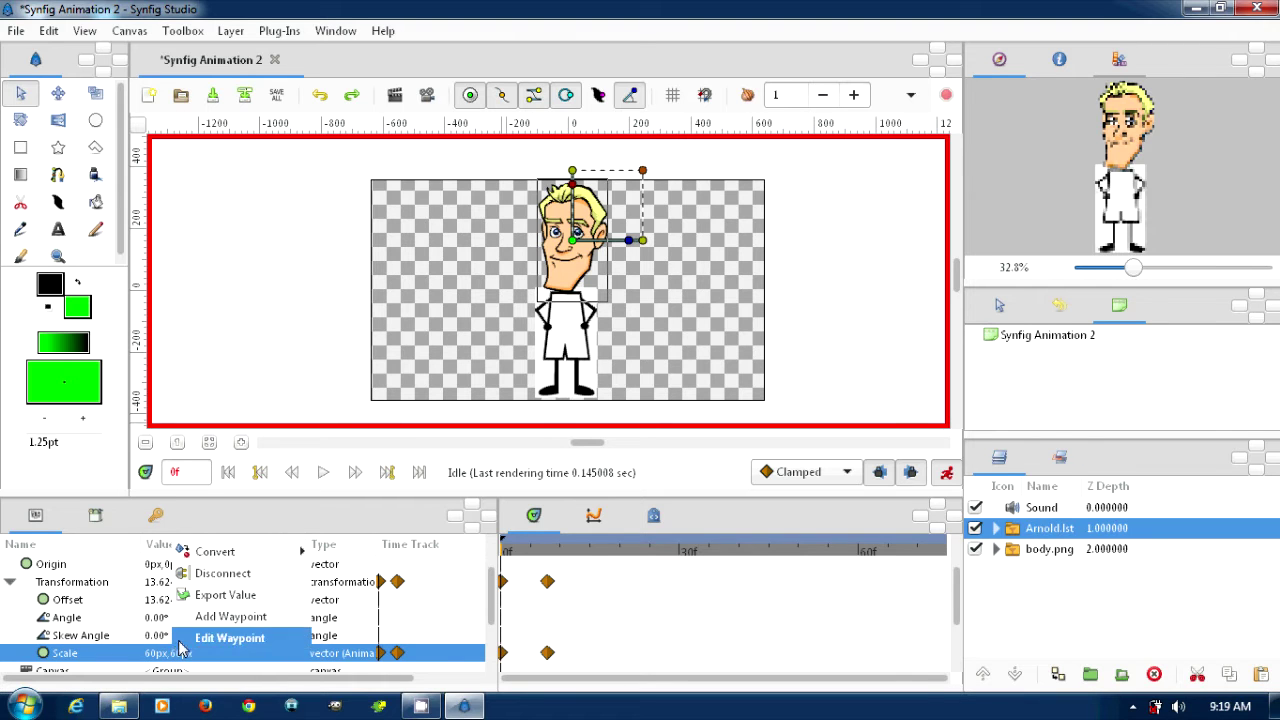
click(206, 576)
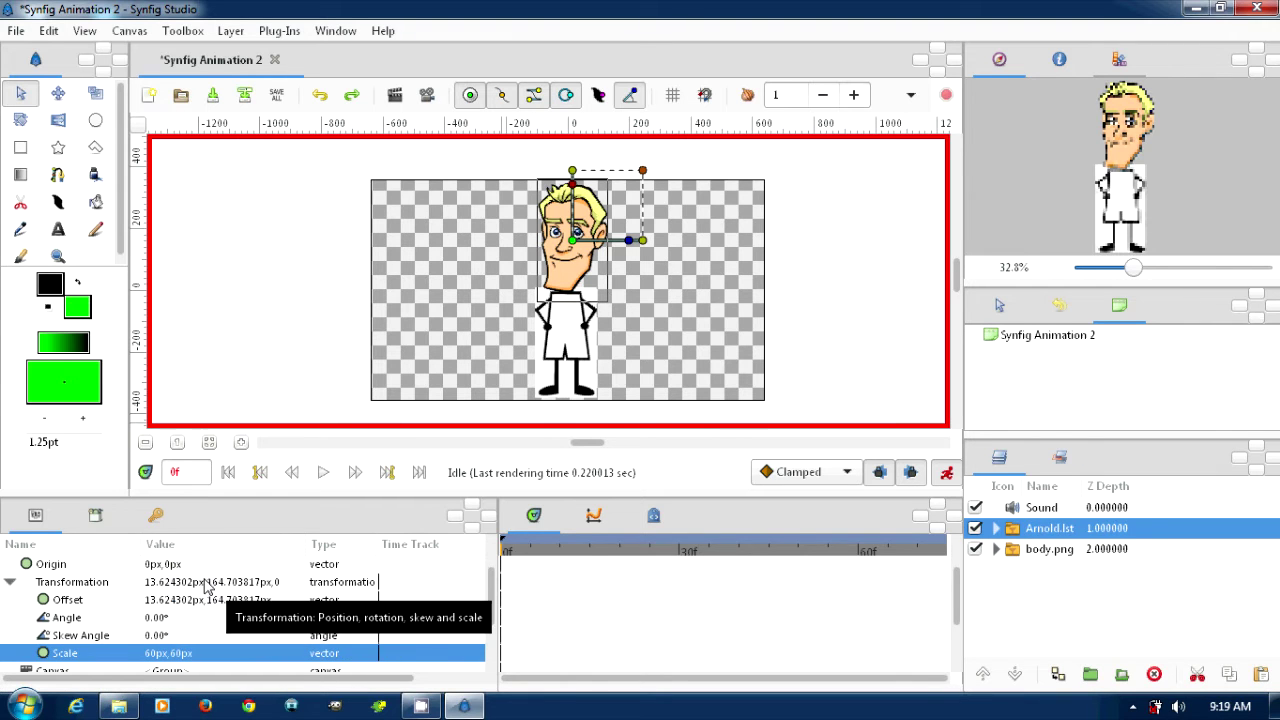
Set the interpolation of Arnold.lst's Scale to Constant and set its Scale to -60px, 60px at frame 8.
right_click(163, 662)
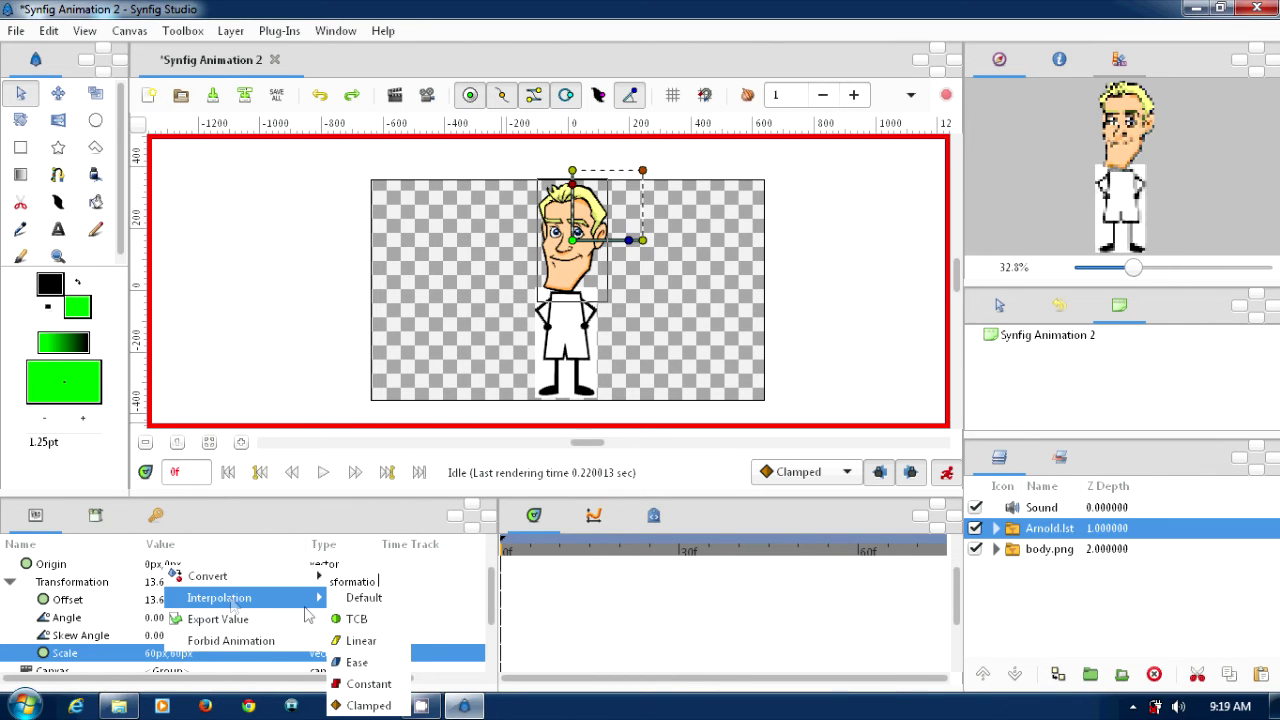
click(372, 703)
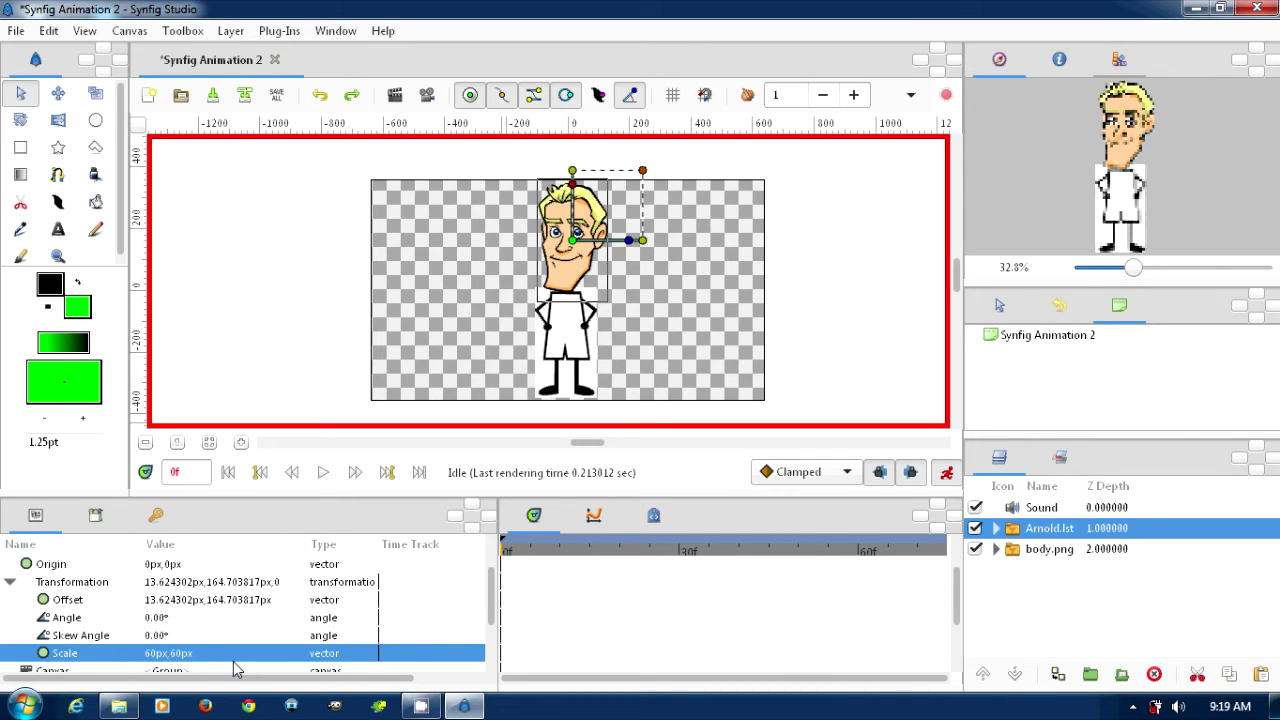
click(548, 556)
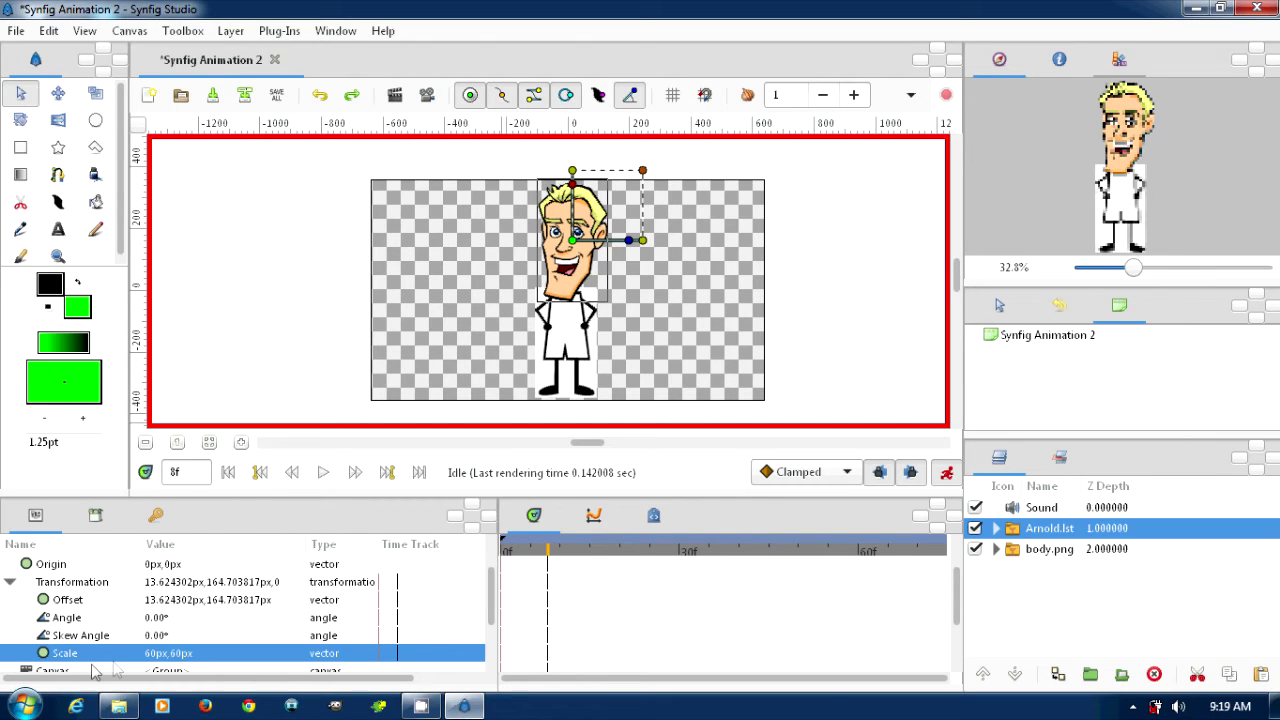
click(158, 656)
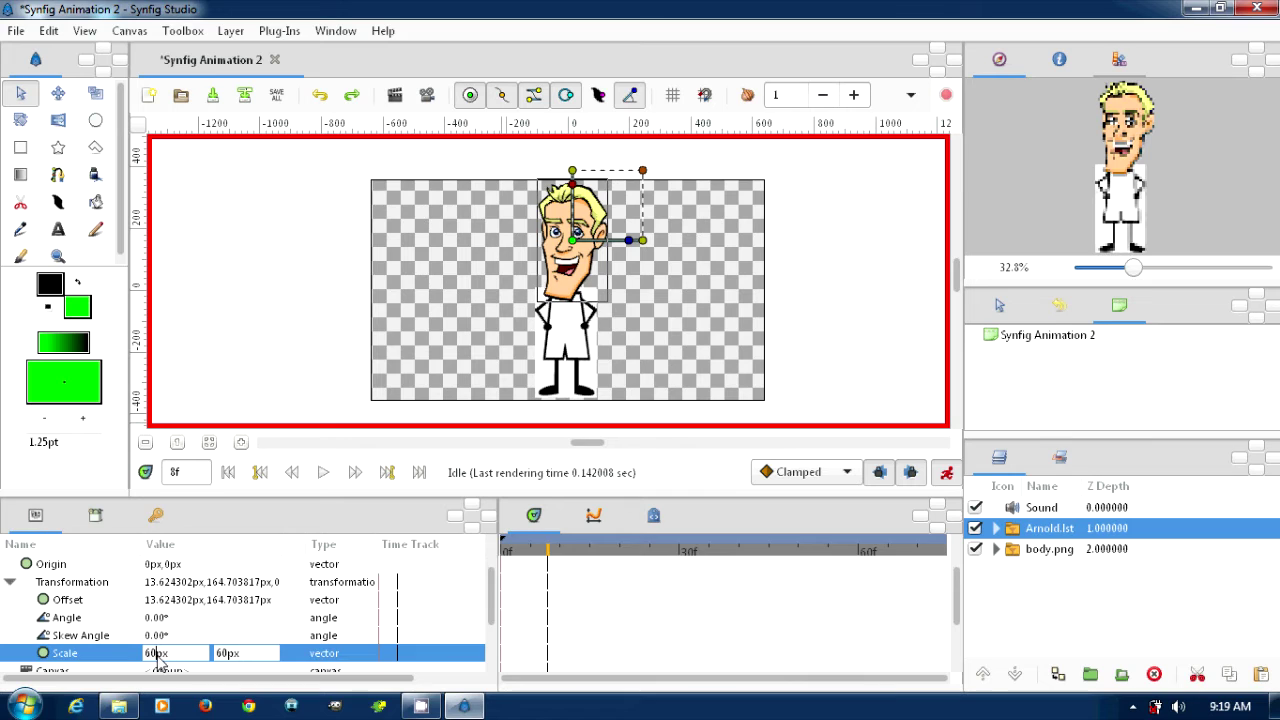
text(-)
key(Tab)
key(Return)
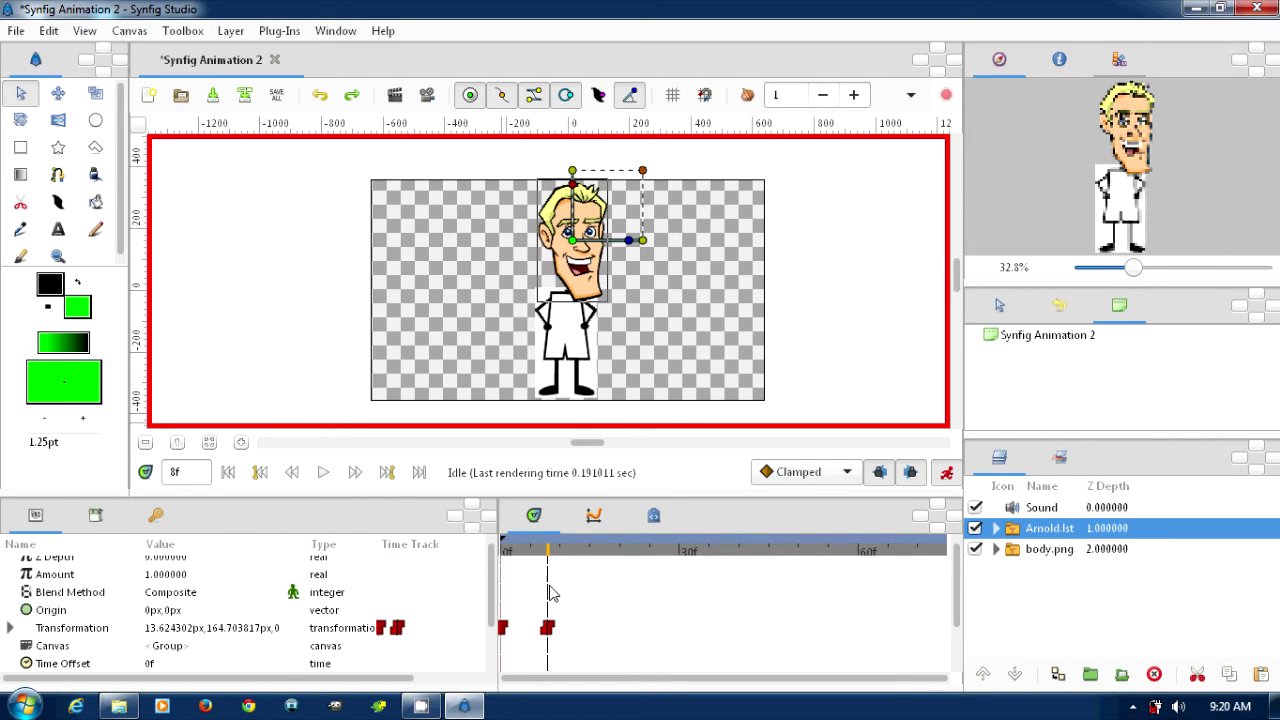
At frame 15, turn the head back by setting the Arnold.lst Scale to 60px, 60px.
click(589, 551)
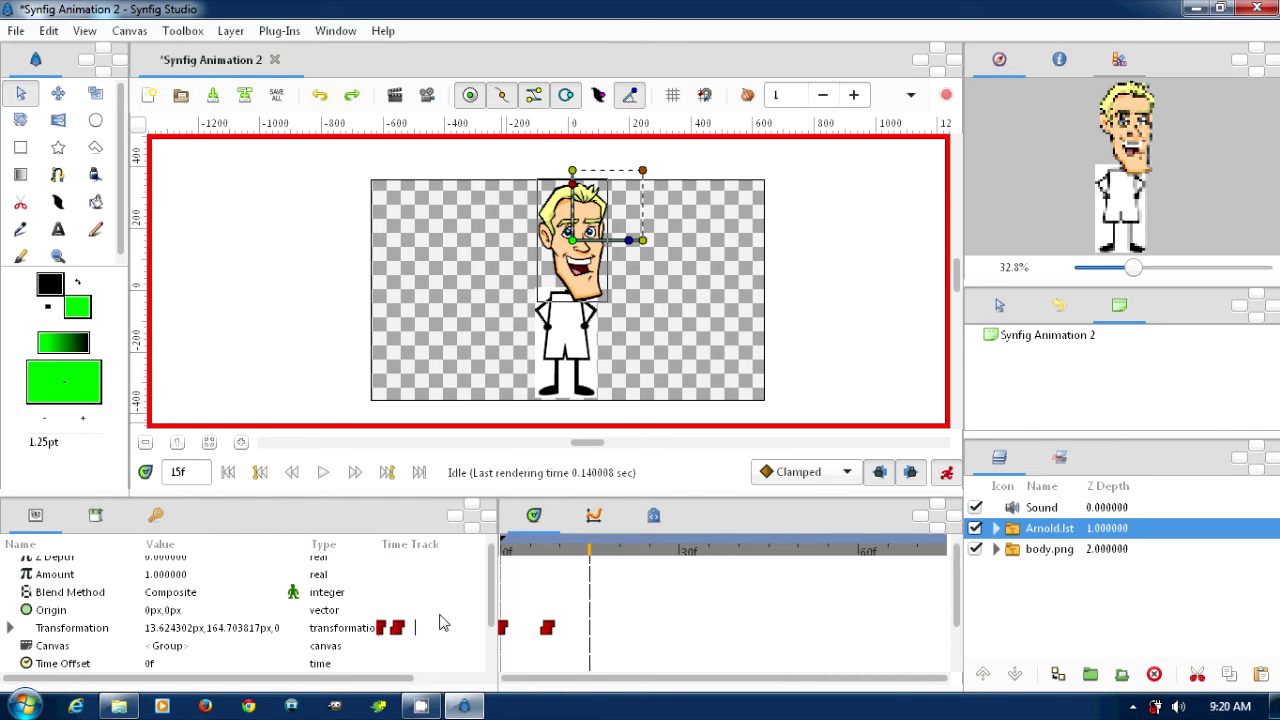
click(9, 627)
scroll(180, 630, down, 1)
click(158, 630)
click(158, 630)
click(152, 630)
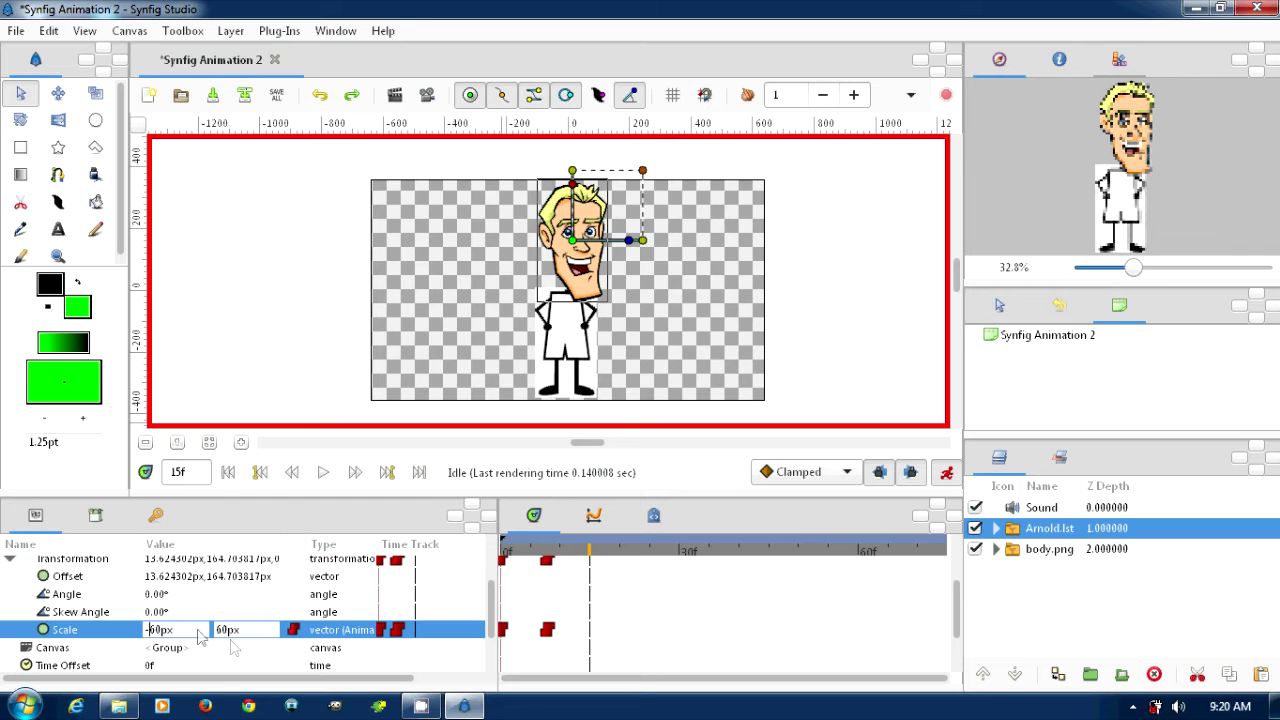
key(Tab)
click(337, 611)
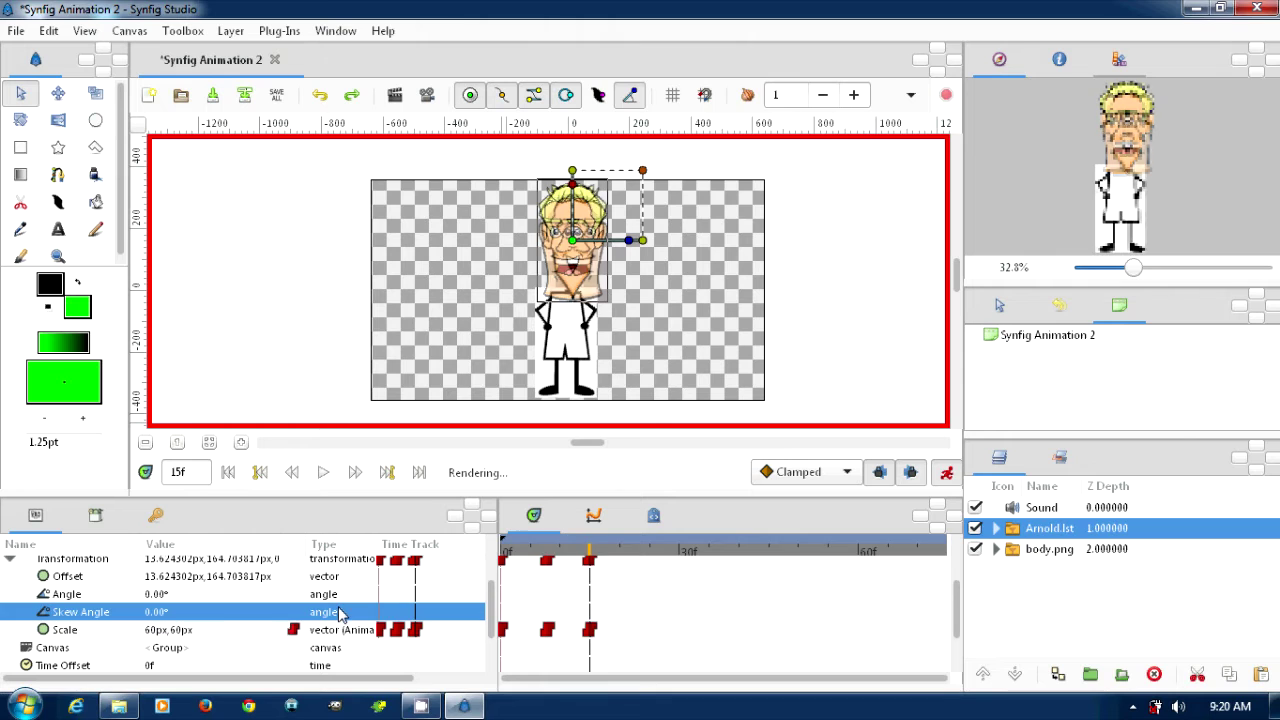
Duplicate the frame 8 Scale waypoint of Arnold.lst at frame 25.
click(649, 551)
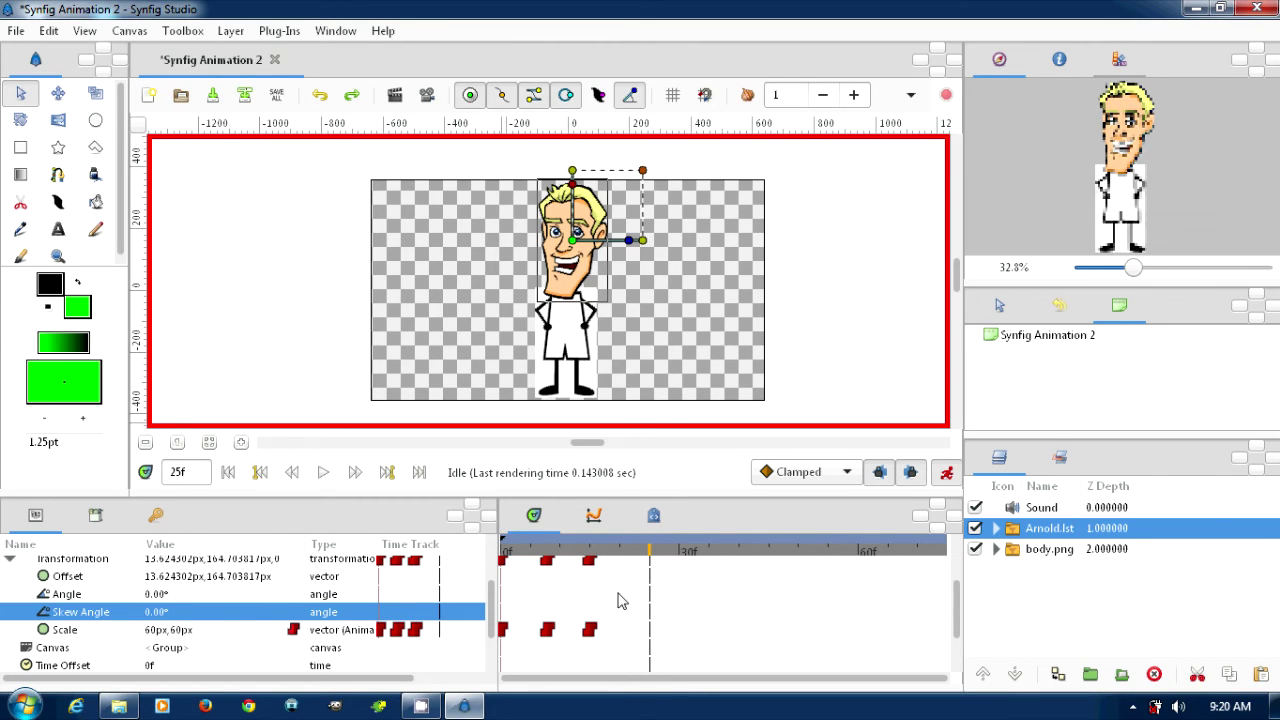
right_click(548, 630)
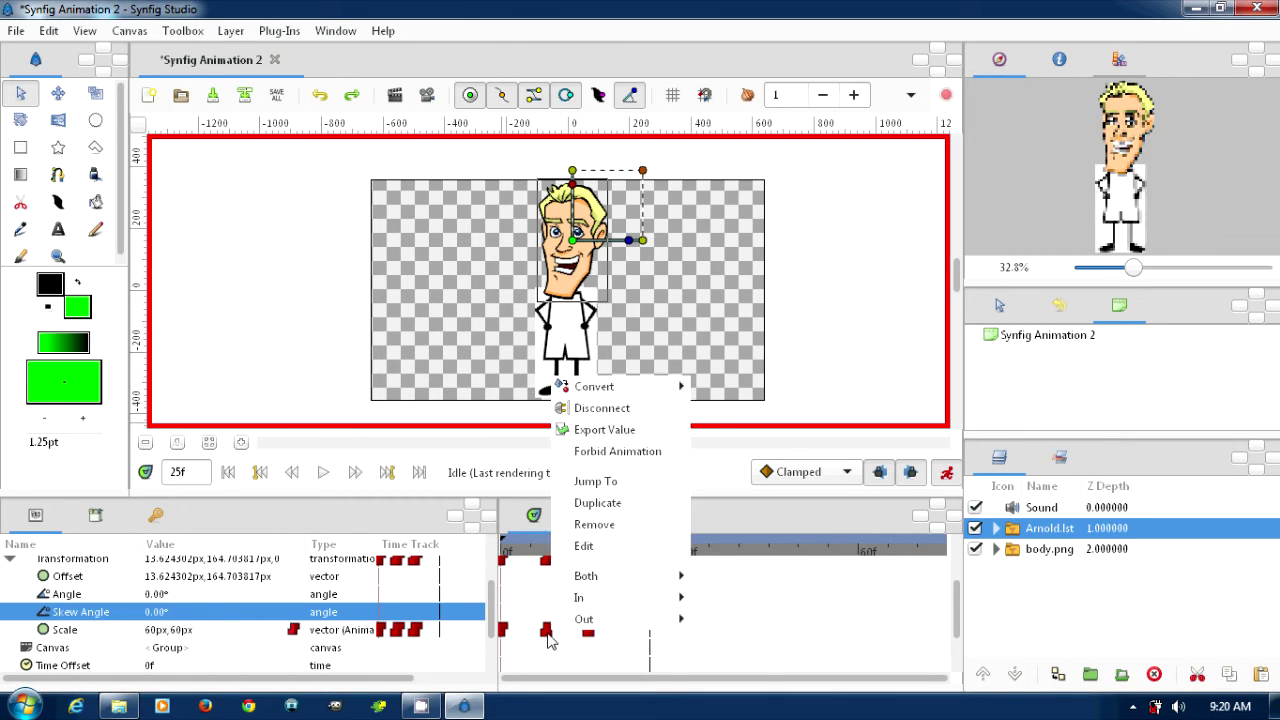
click(600, 503)
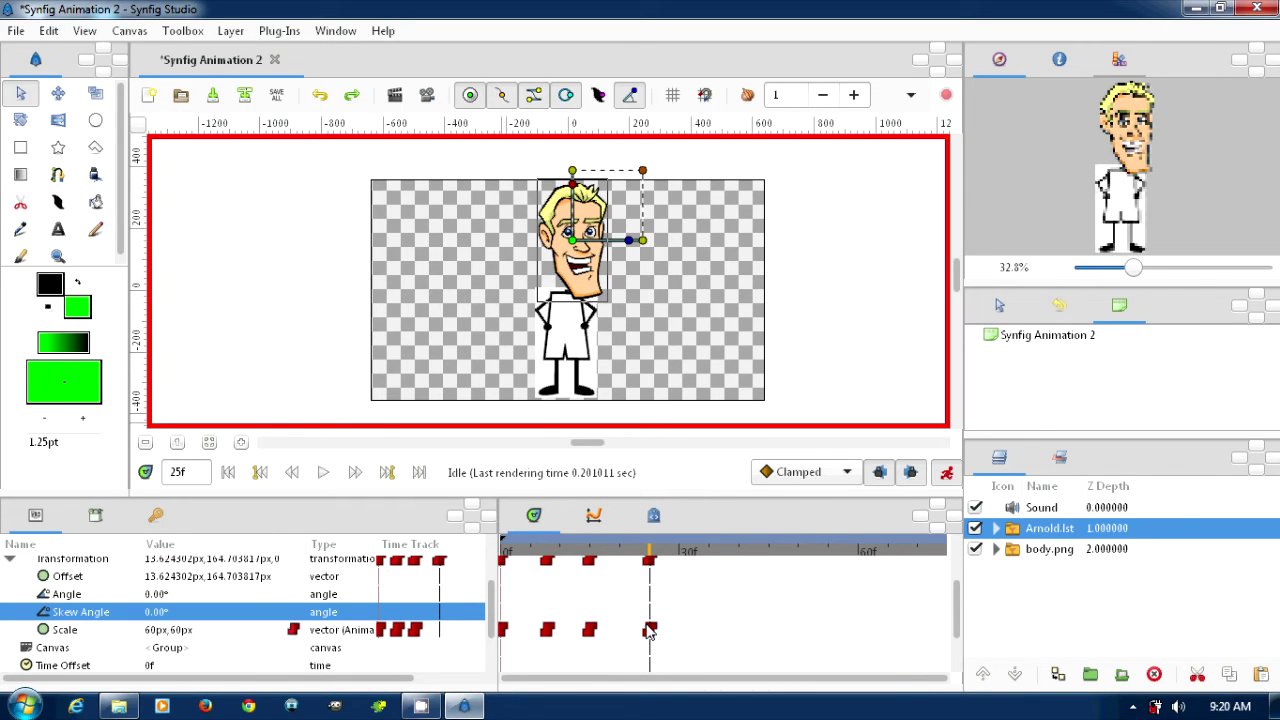
right_click(553, 628)
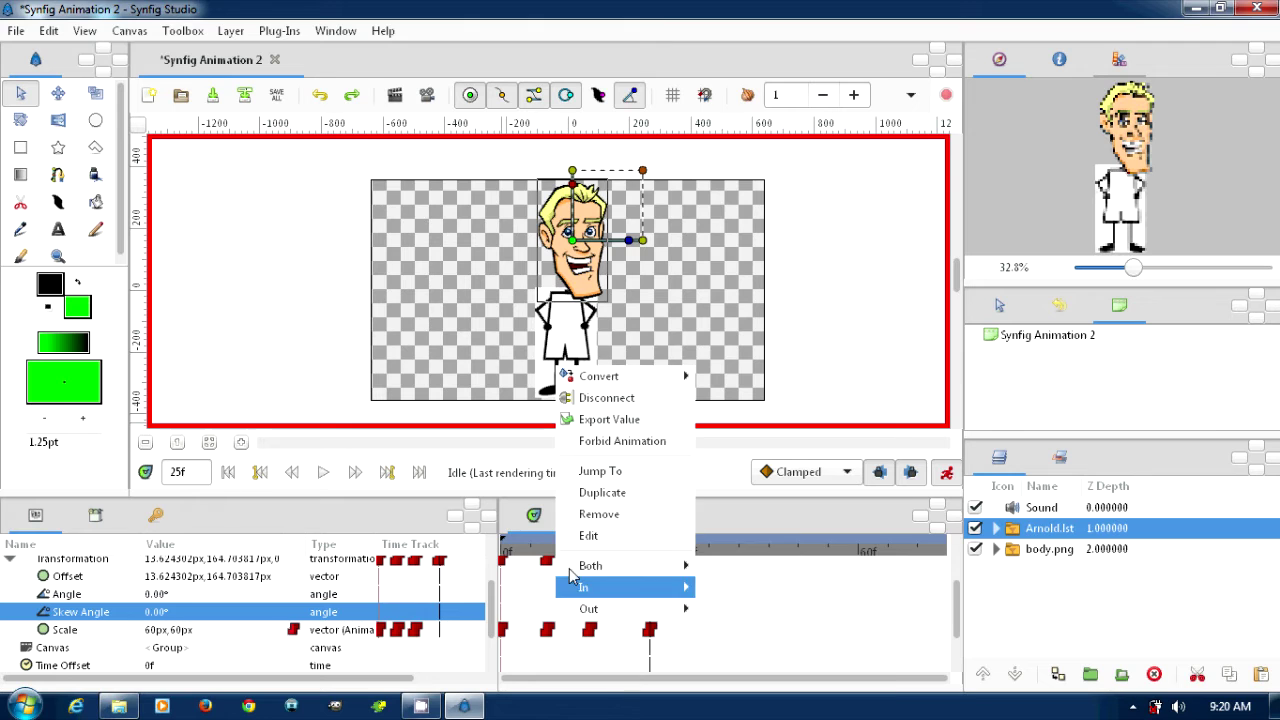
click(720, 523)
Scrub through the timeline between about frames 15 and 25 to review the head turns.
click(607, 553)
drag(593, 560, 662, 567)
click(230, 472)
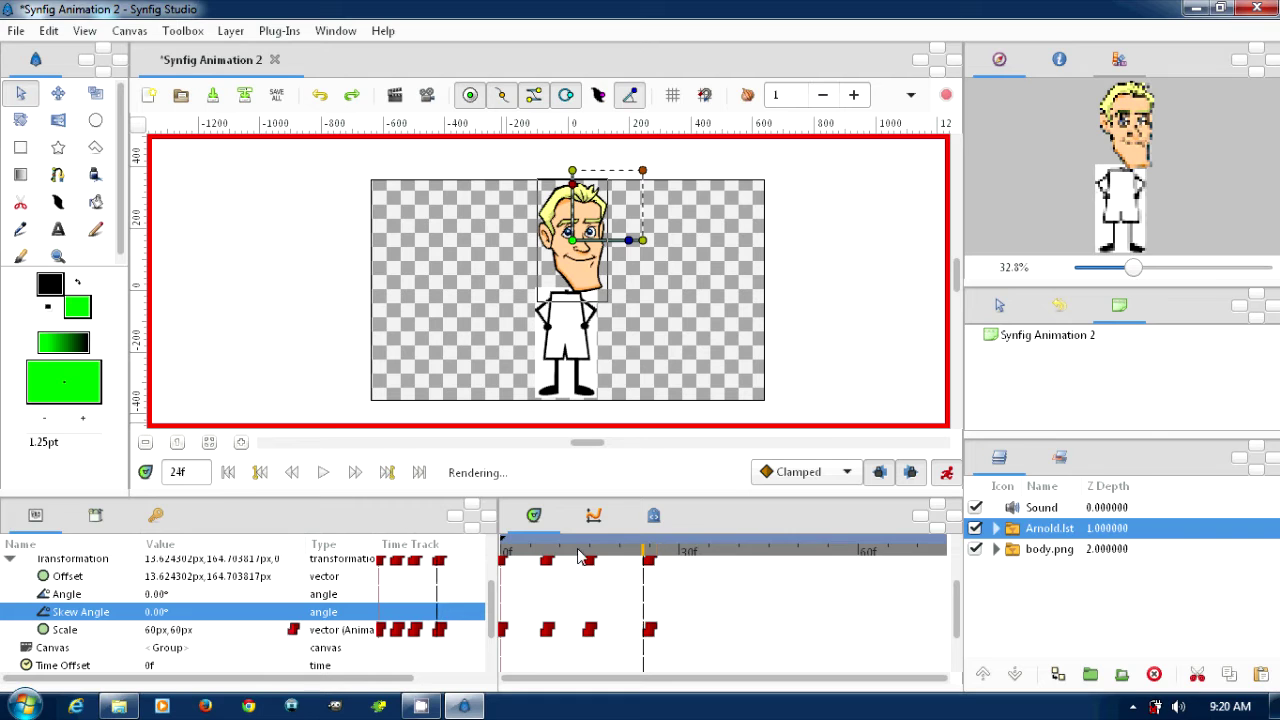
Play the animation to review the head turns and return to frame 0.
click(323, 472)
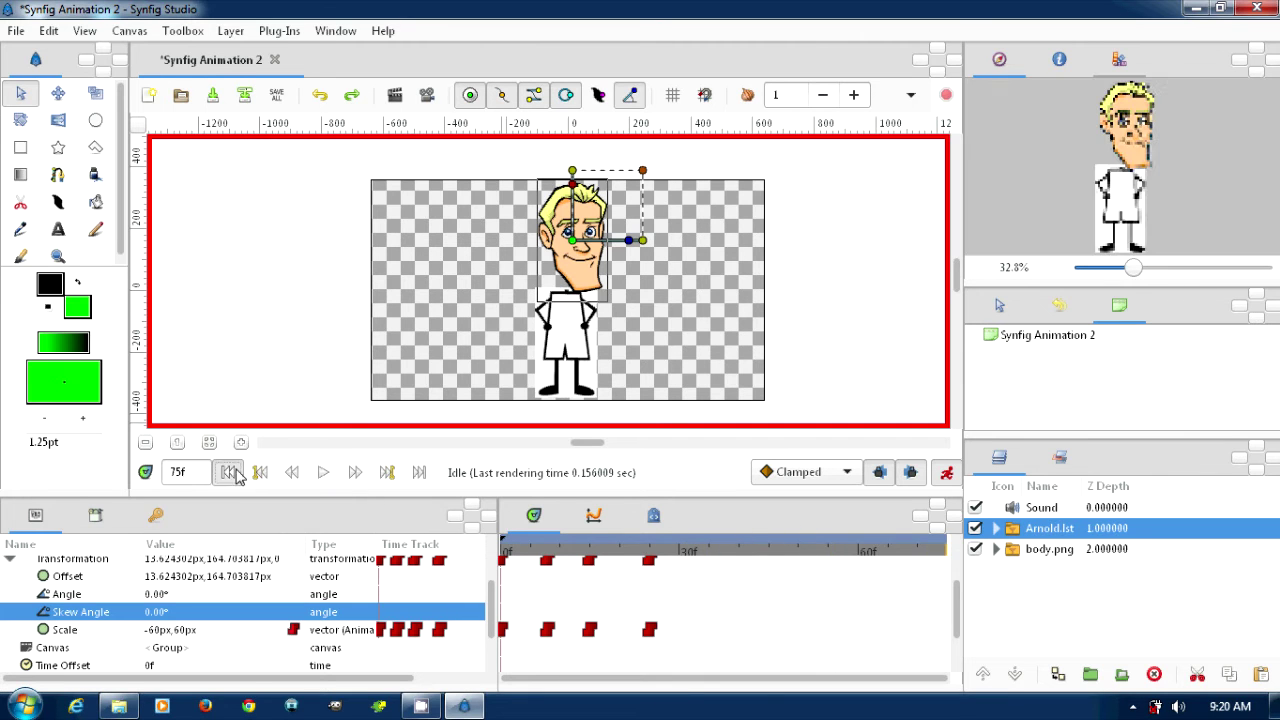
click(228, 472)
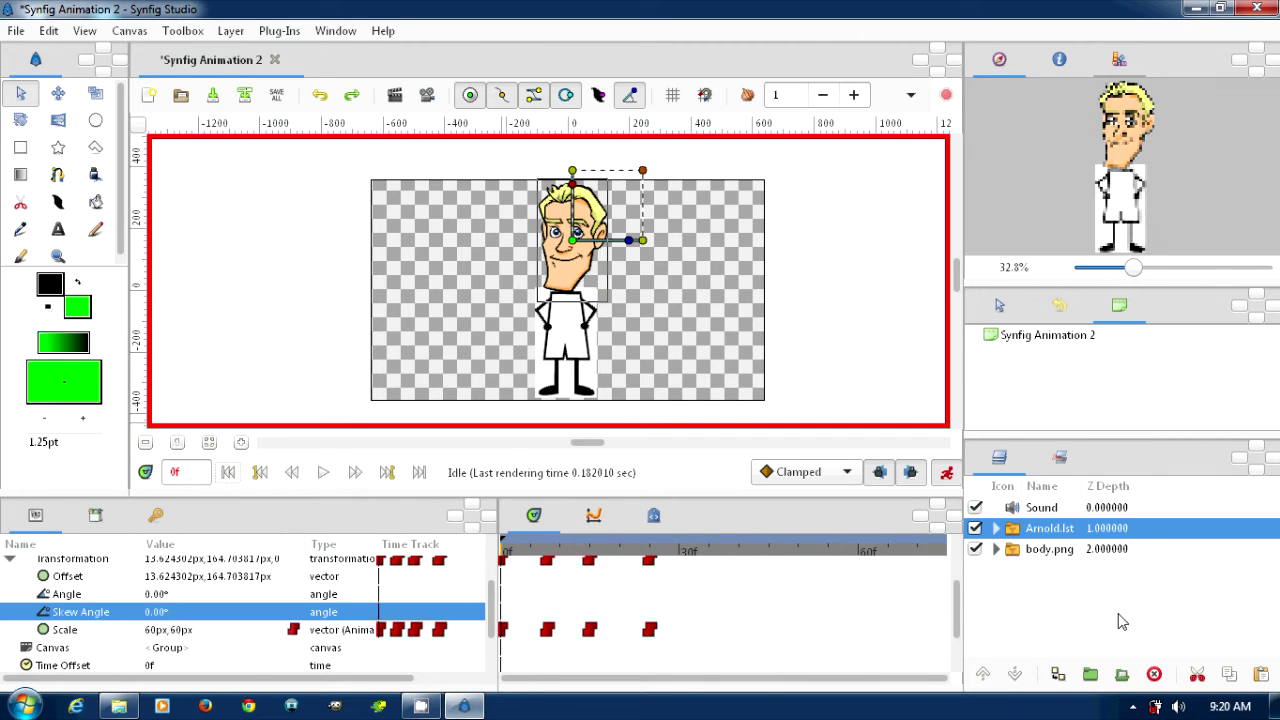
Add a Rotate transform layer directly above the Arnold.lst layer.
right_click(1045, 538)
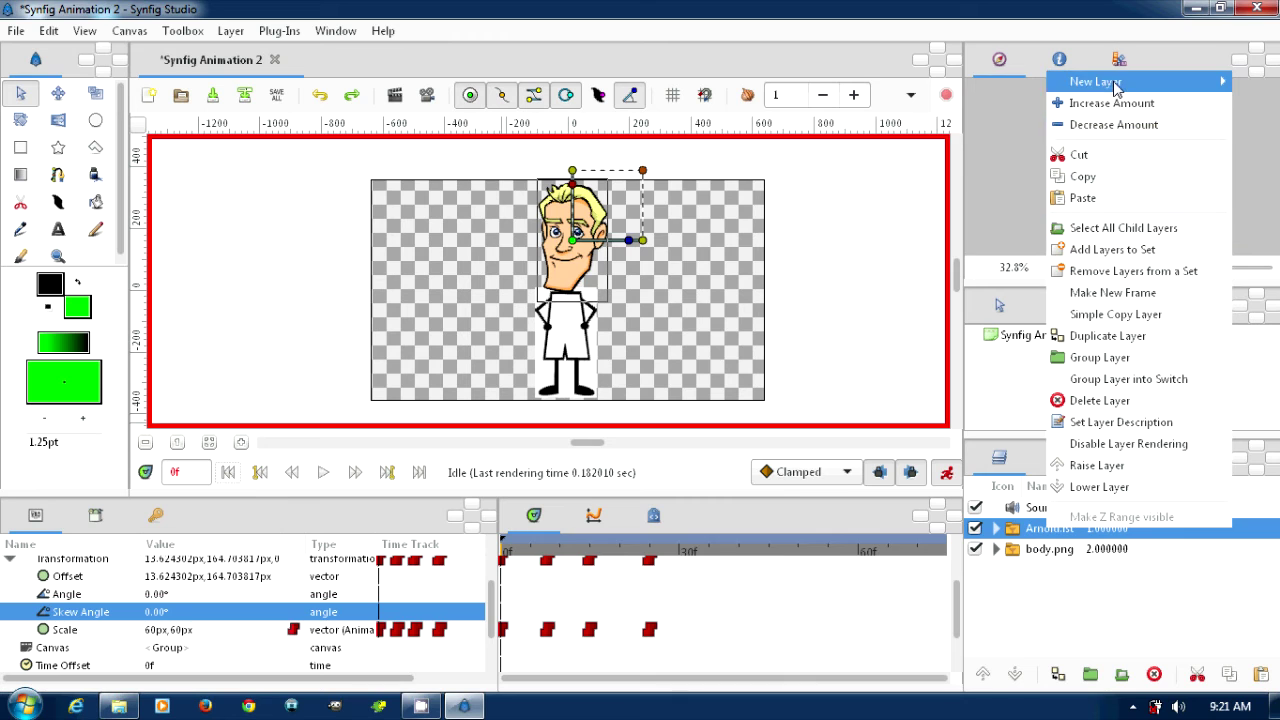
mouse_move(1090, 81)
mouse_move(930, 276)
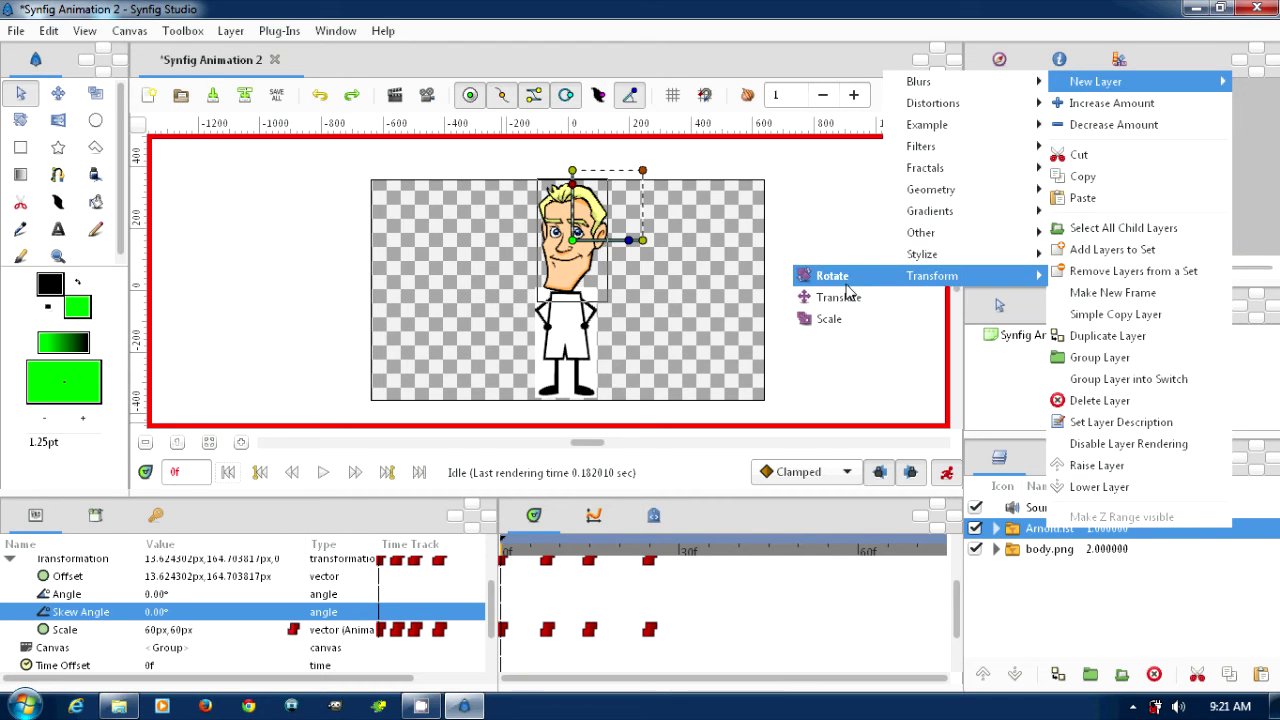
click(832, 276)
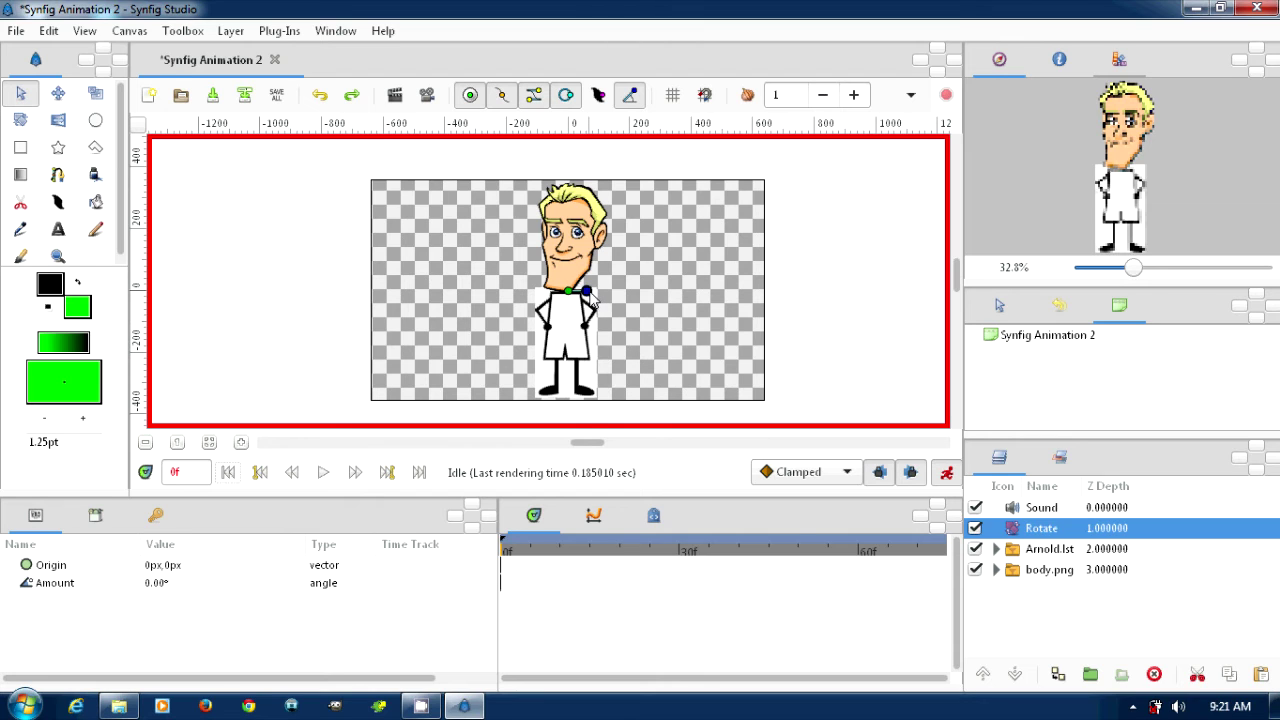
Try tilting the figure to about -20.47° at frame 5 with the Rotate layer, and undo the rotation.
drag(548, 558, 538, 560)
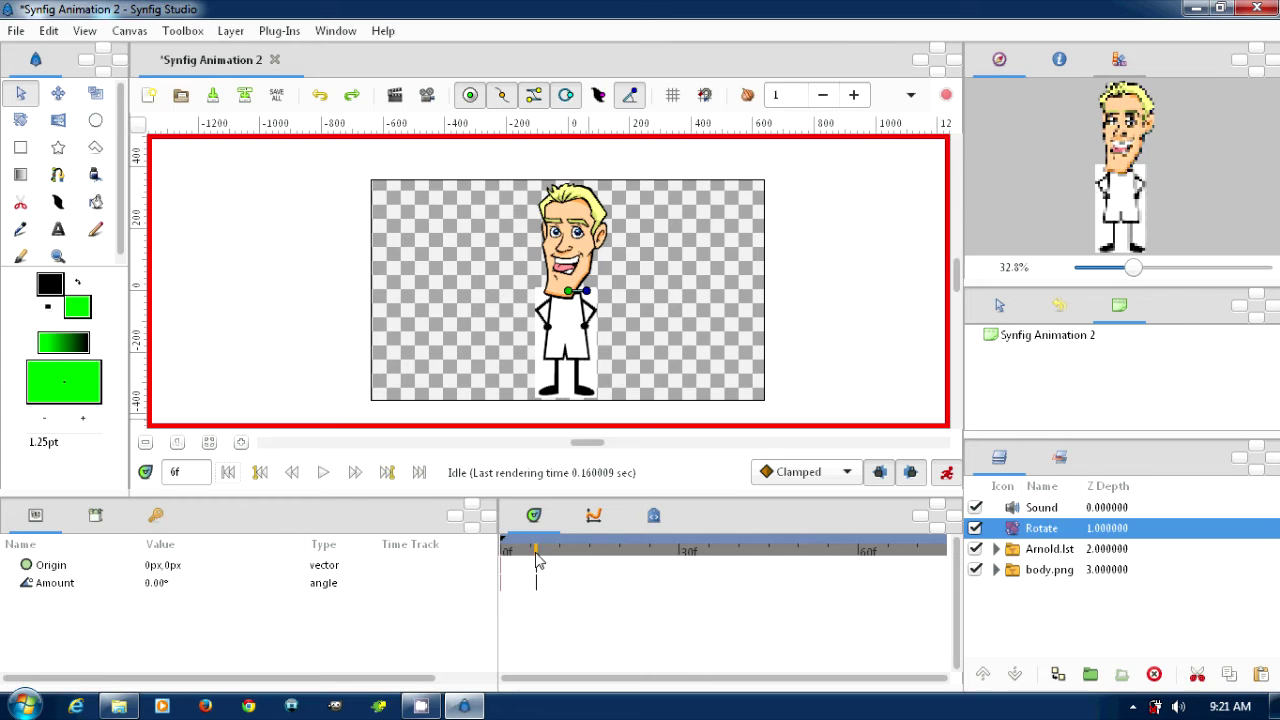
drag(533, 560, 530, 560)
drag(591, 297, 592, 305)
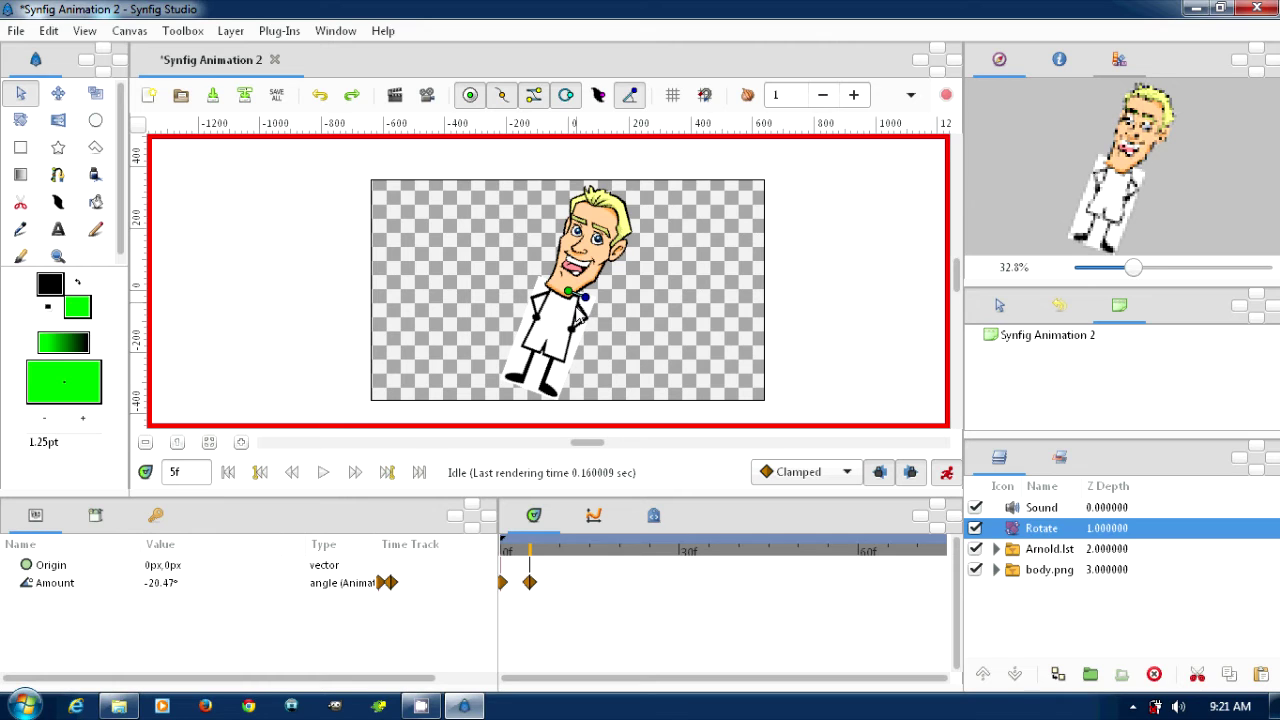
key(ctrl+z)
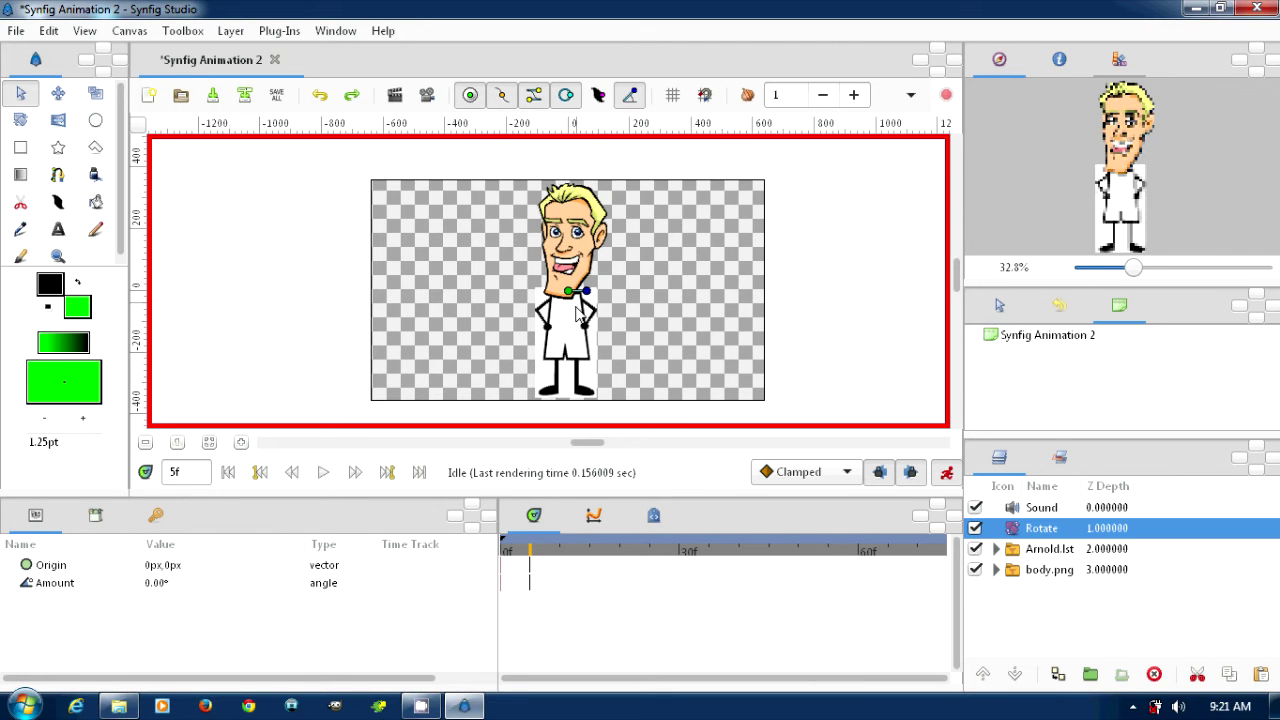
Put the Rotate layer into a group of its own.
double_click(1049, 530)
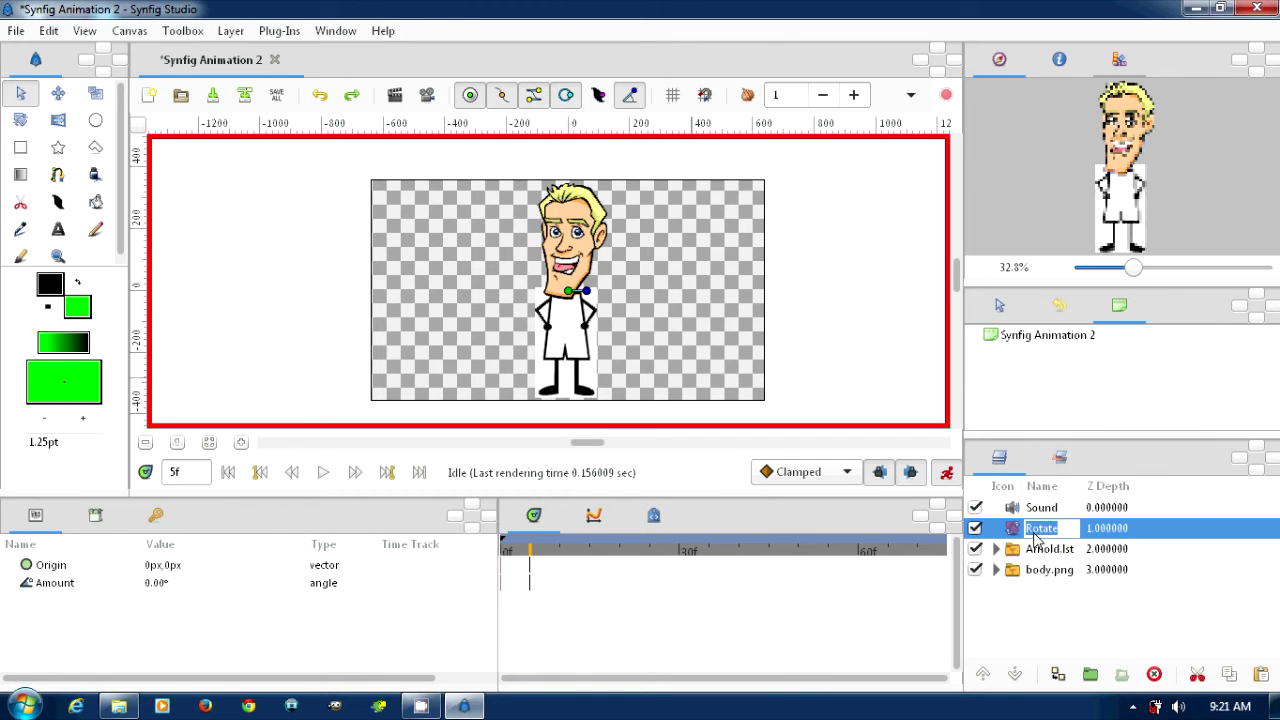
right_click(1017, 530)
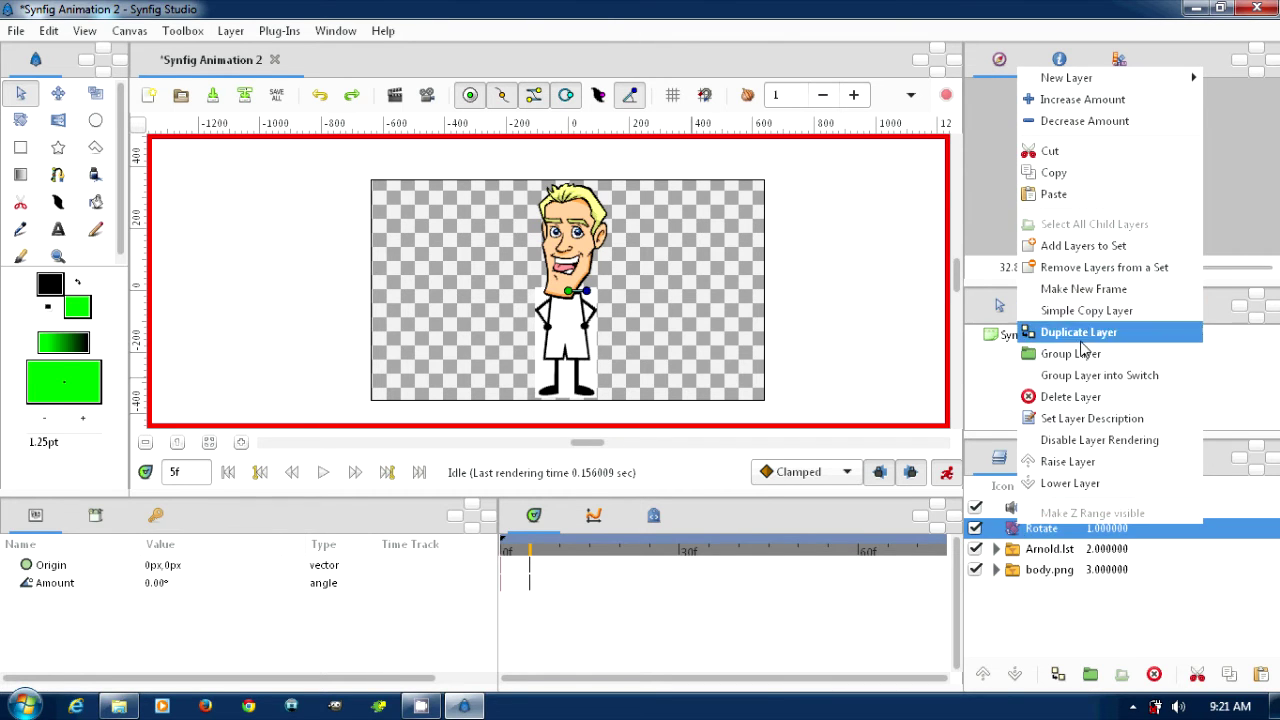
click(1070, 353)
Expand the group holding the Rotate layer and try to move Arnold.lst into it.
click(1030, 549)
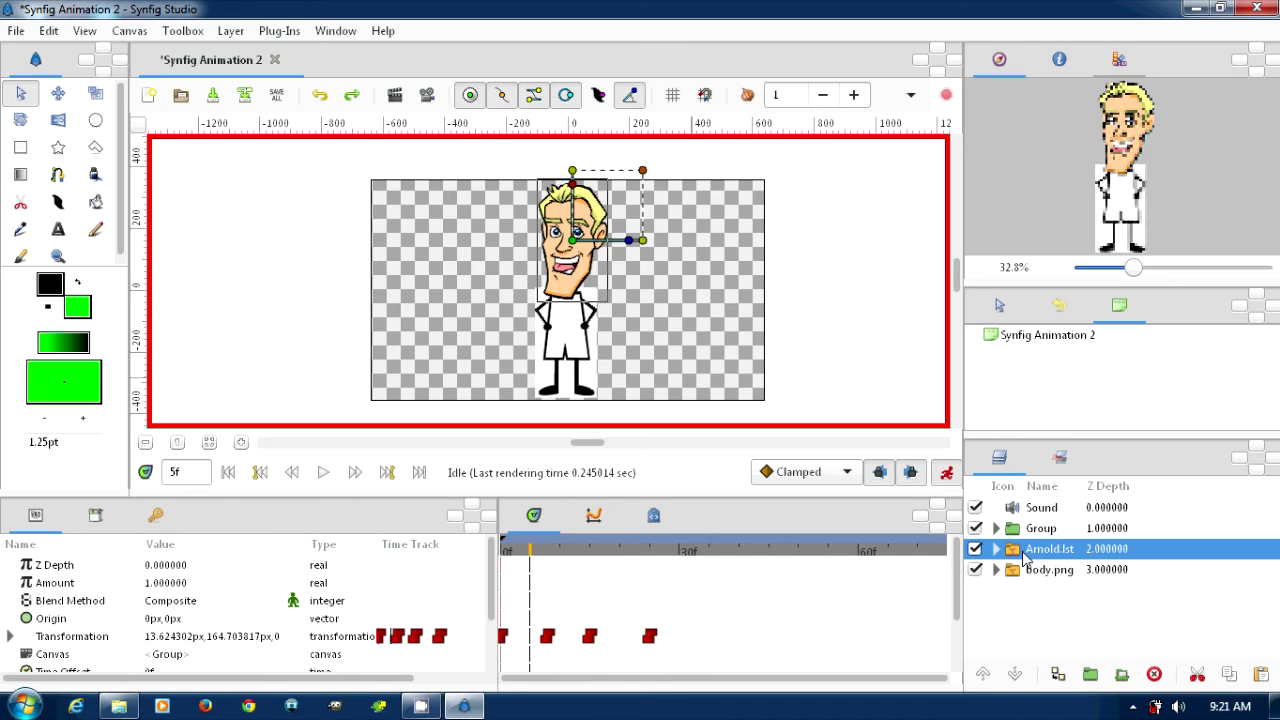
click(995, 528)
drag(1025, 578, 1108, 562)
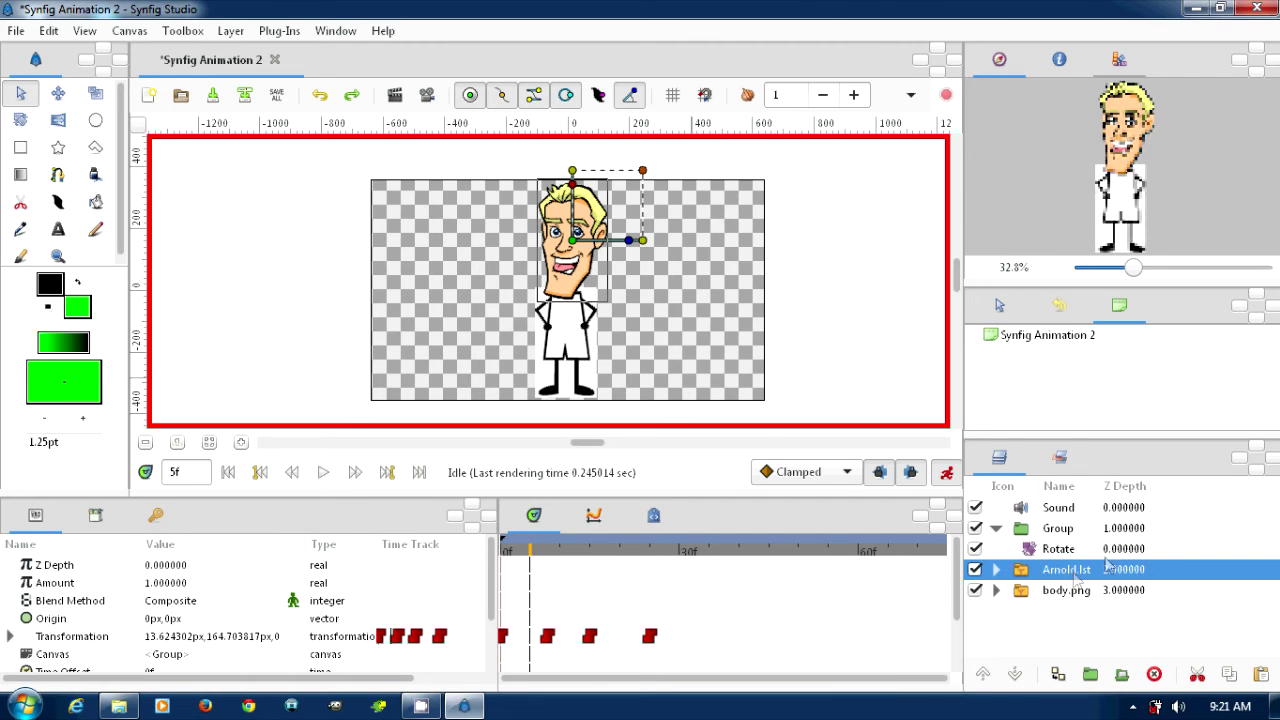
drag(1025, 577, 1125, 547)
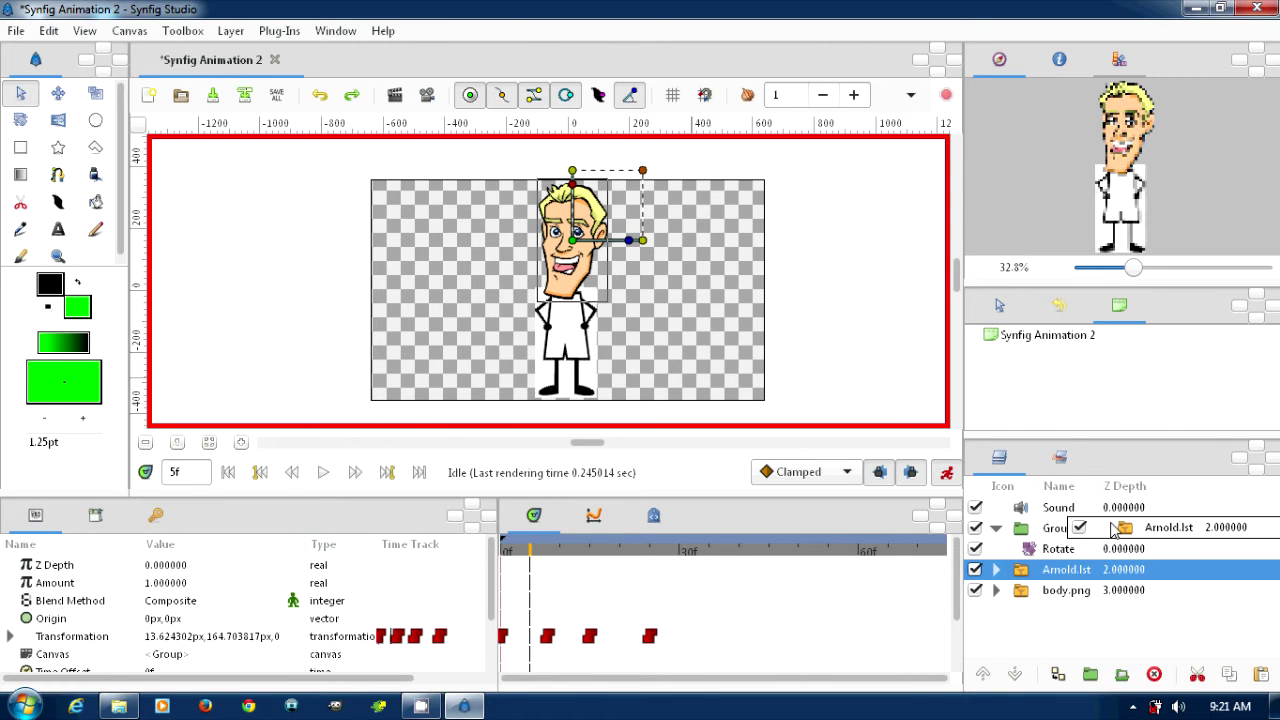
click(1076, 531)
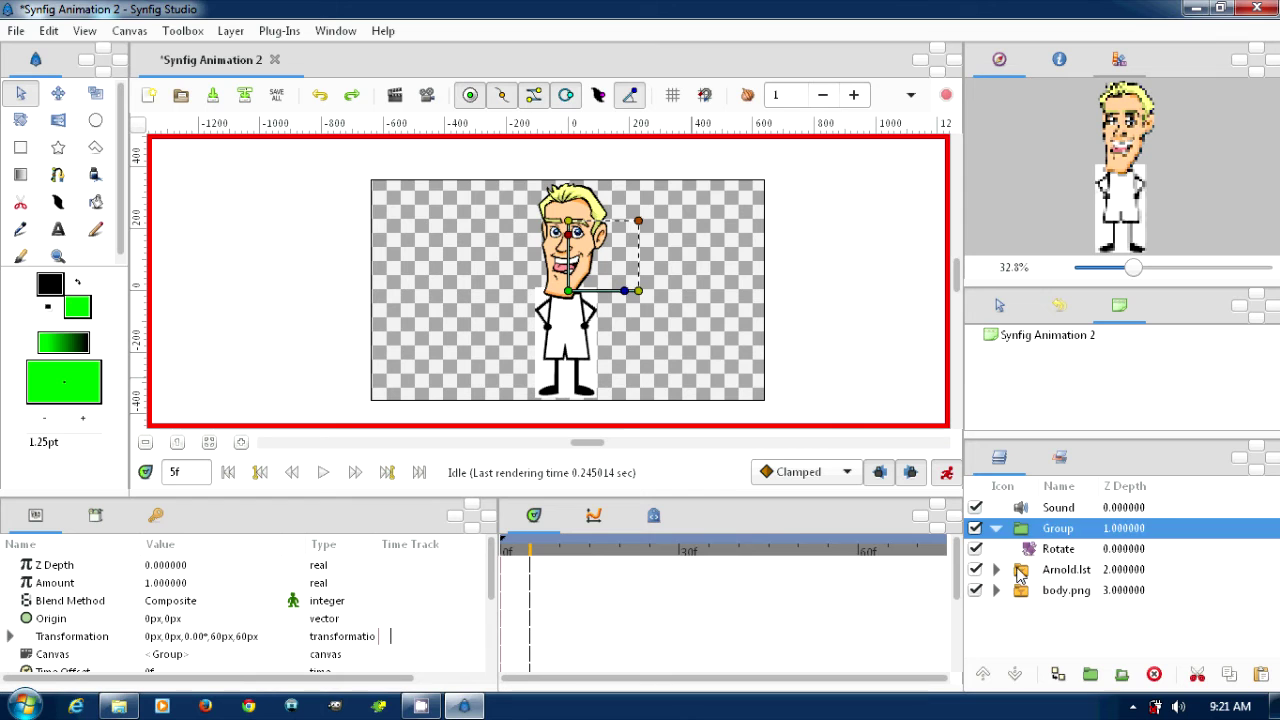
click(1020, 573)
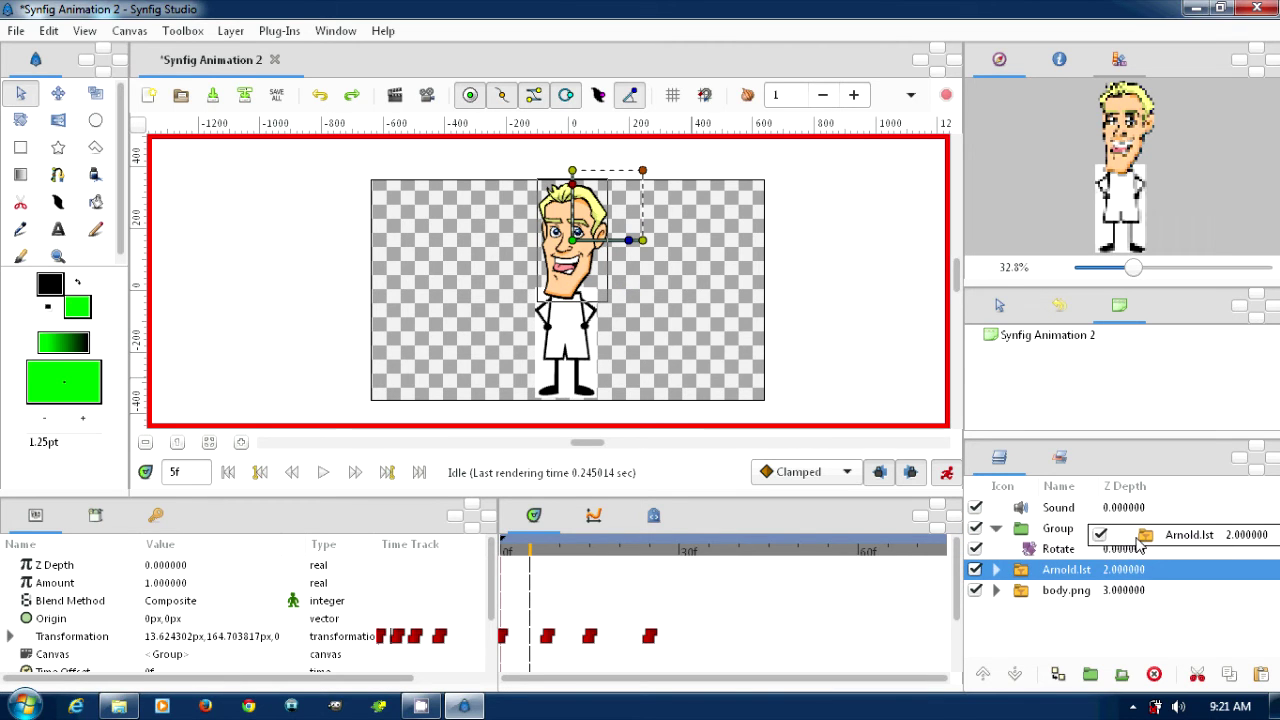
drag(1128, 556, 1133, 556)
drag(1036, 567, 1062, 542)
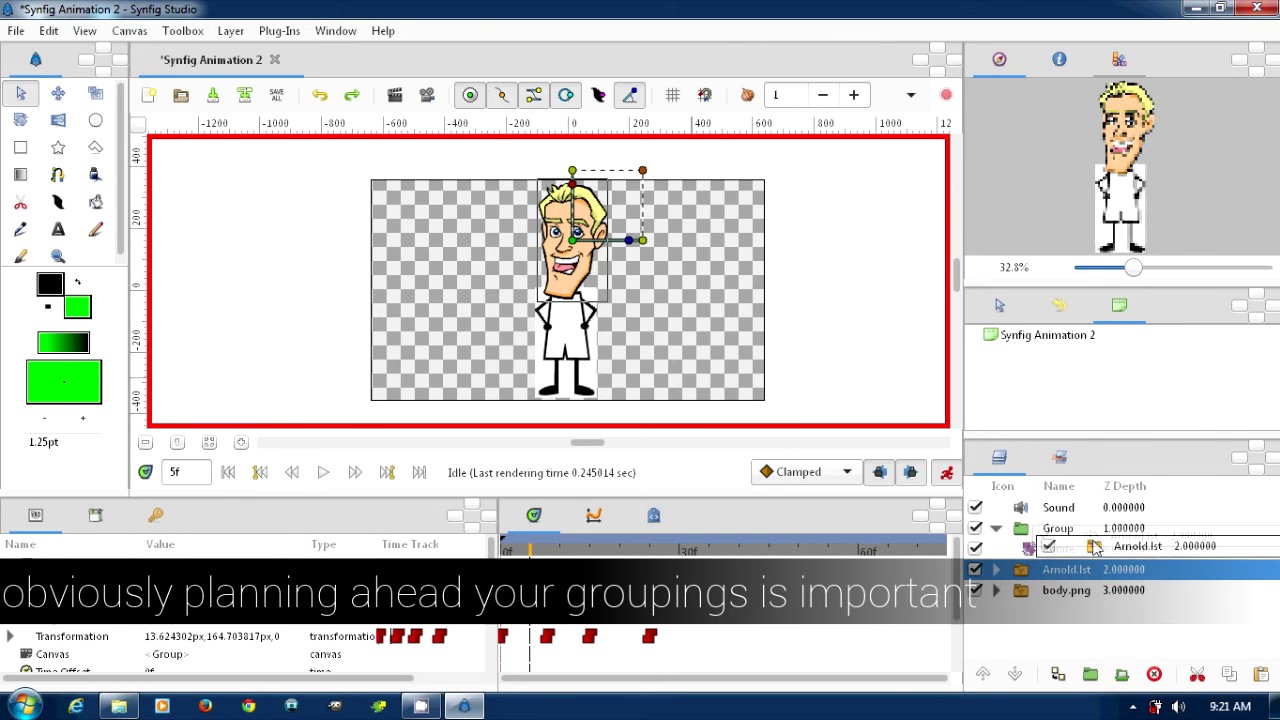
click(1041, 531)
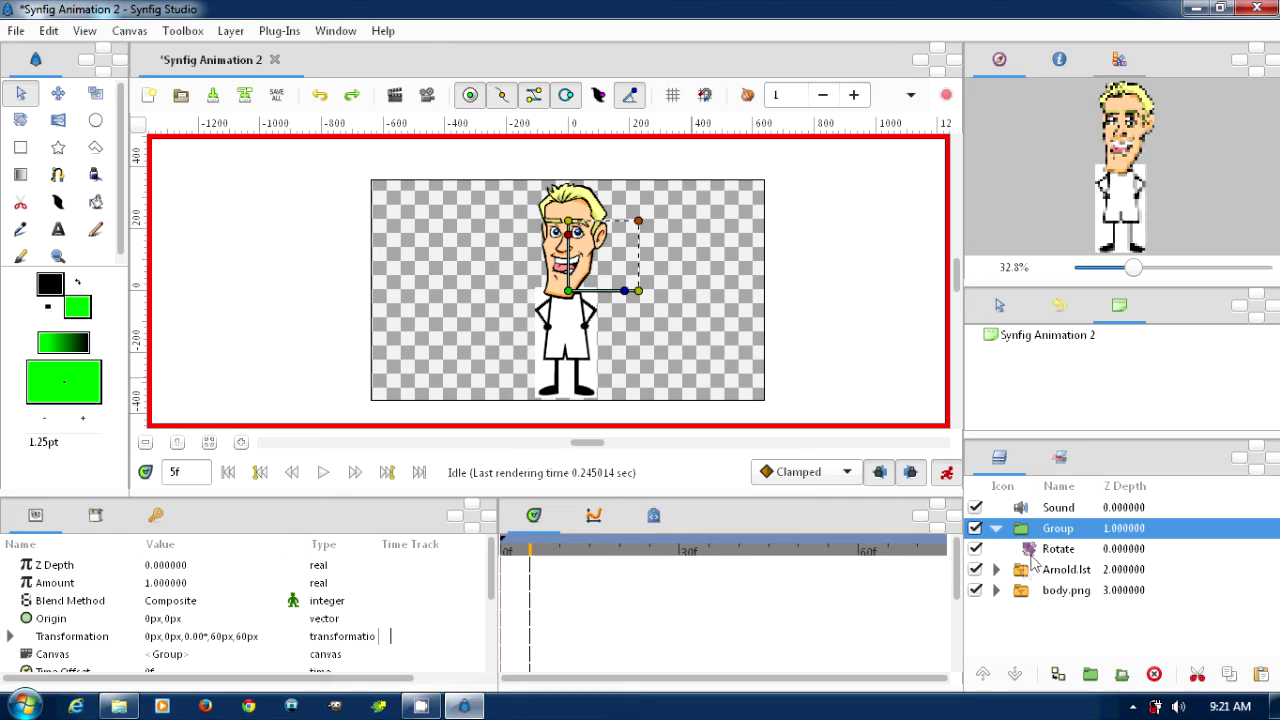
click(997, 578)
drag(1040, 569, 1070, 550)
click(1075, 534)
Undo the grouping and the addition of the Rotate layer.
click(1063, 550)
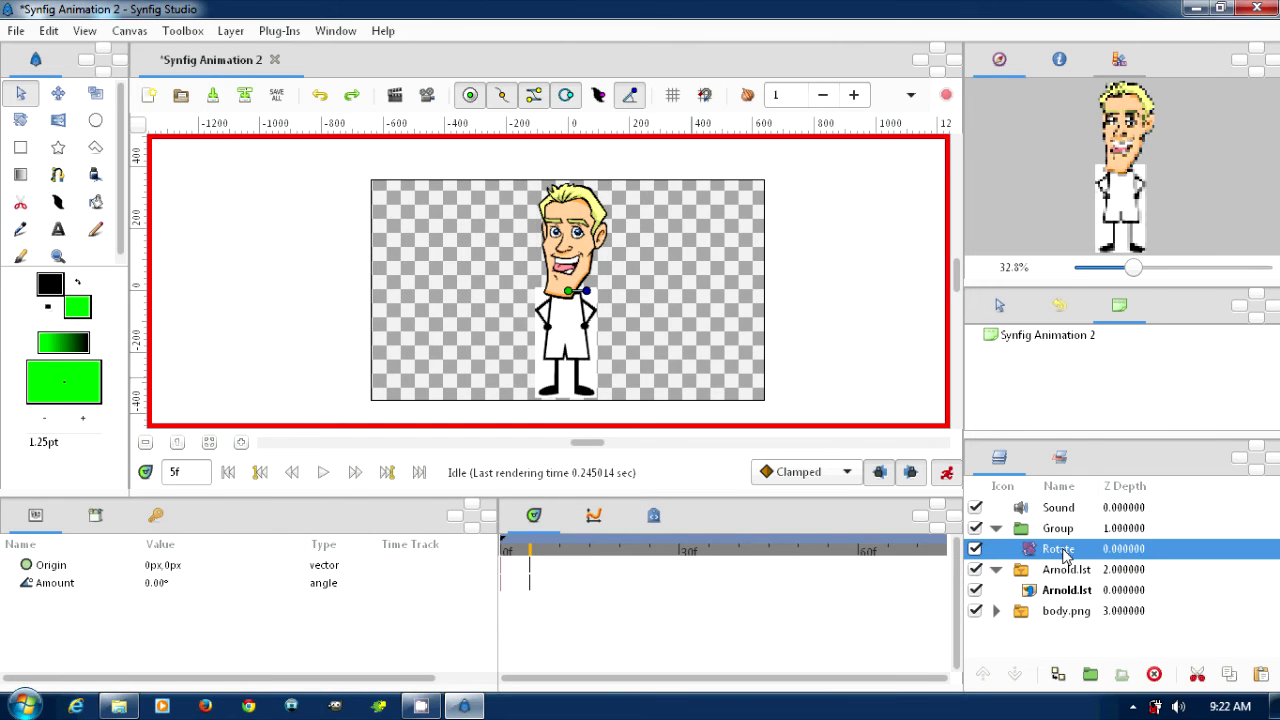
click(1065, 552)
key(ctrl+z)
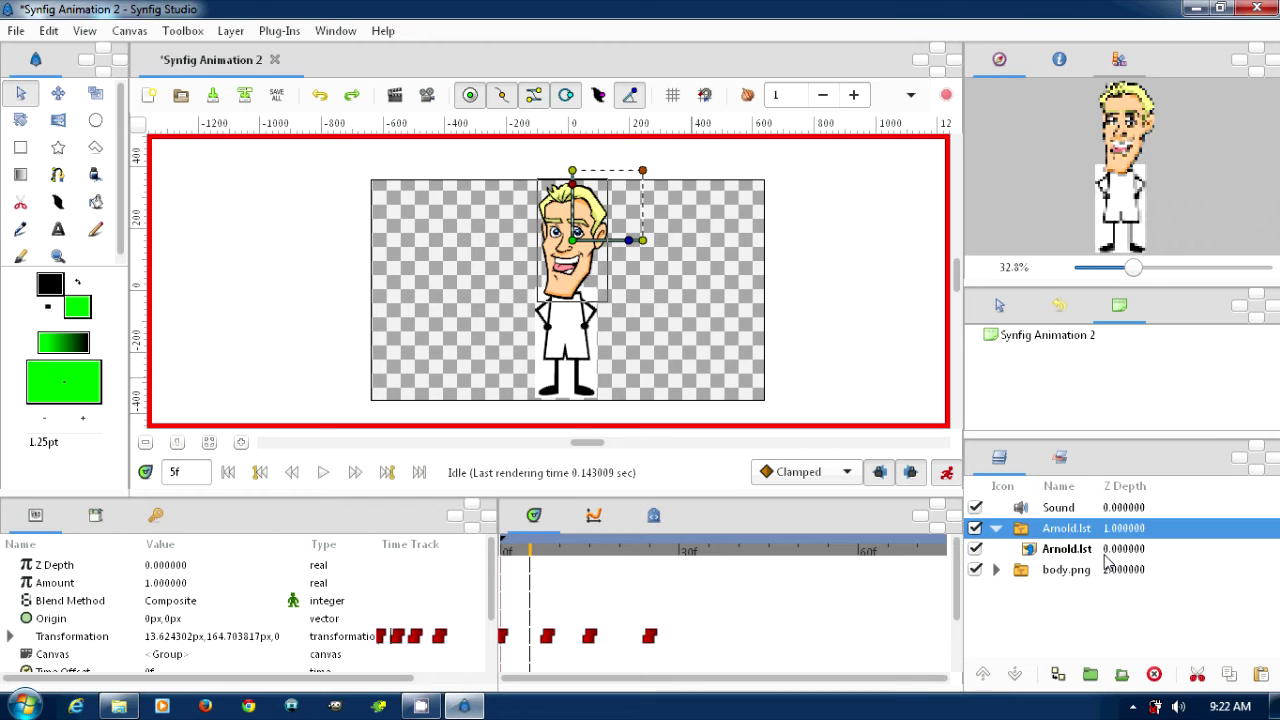
Group the Arnold.lst layer, expand the group and select Arnold.lst inside it.
right_click(1050, 535)
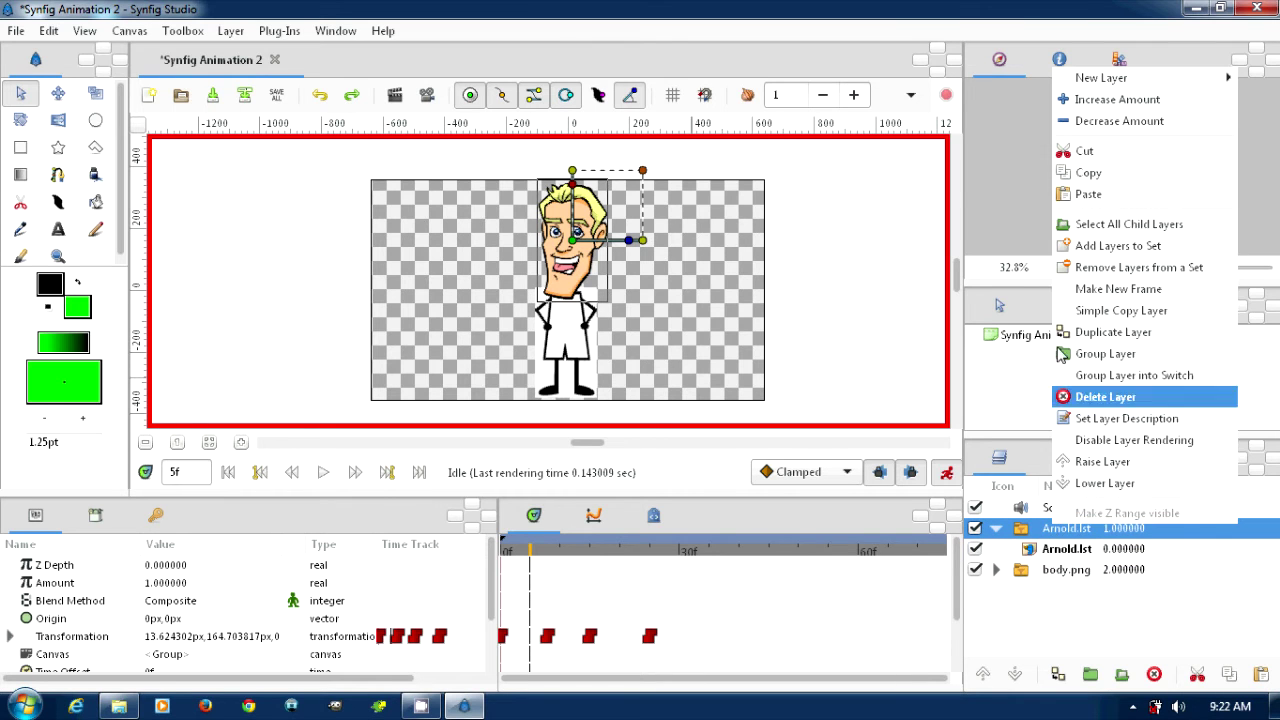
click(1104, 355)
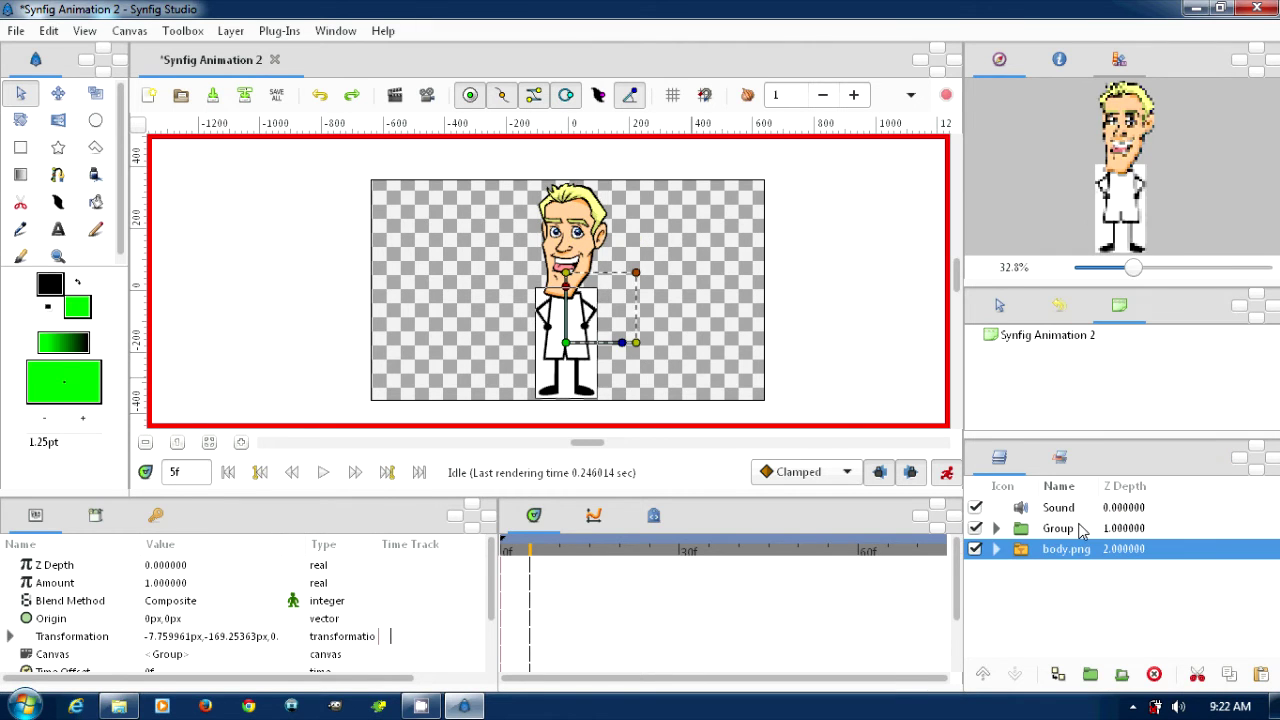
click(996, 528)
click(1066, 549)
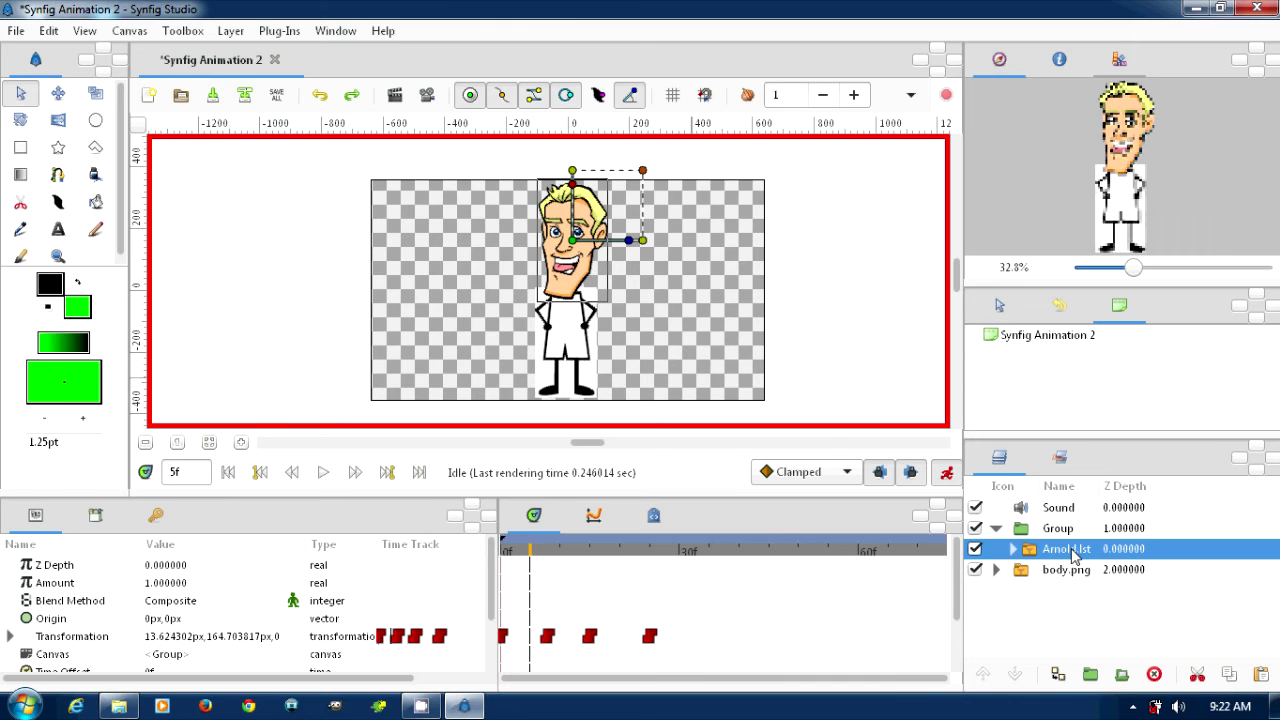
Add a Rotate transform layer above Arnold.lst inside the group.
right_click(1073, 556)
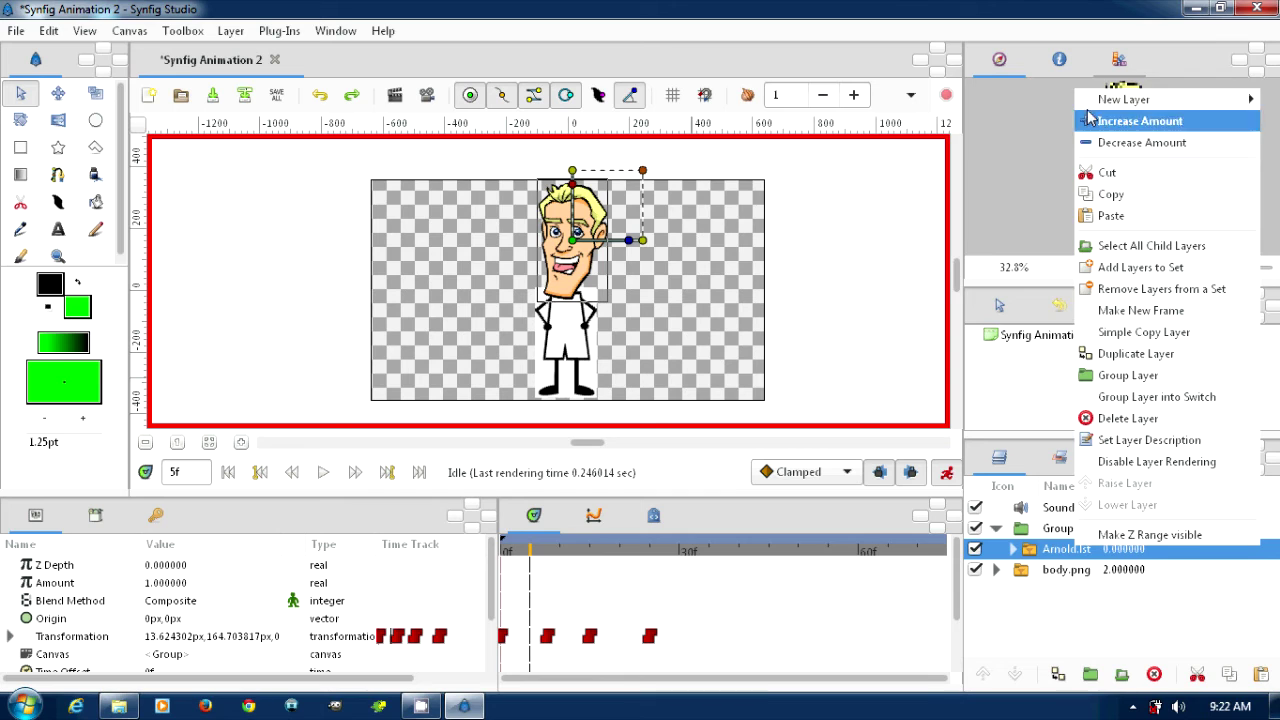
mouse_move(1077, 105)
mouse_move(960, 293)
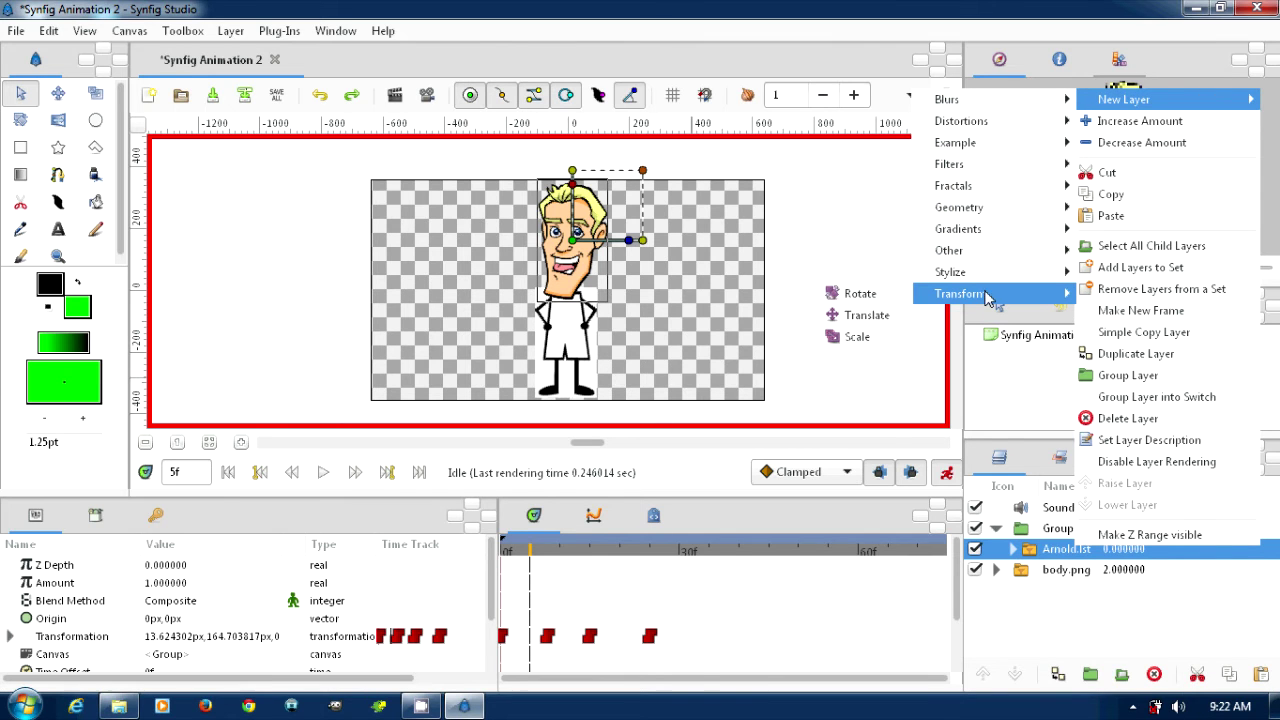
click(865, 290)
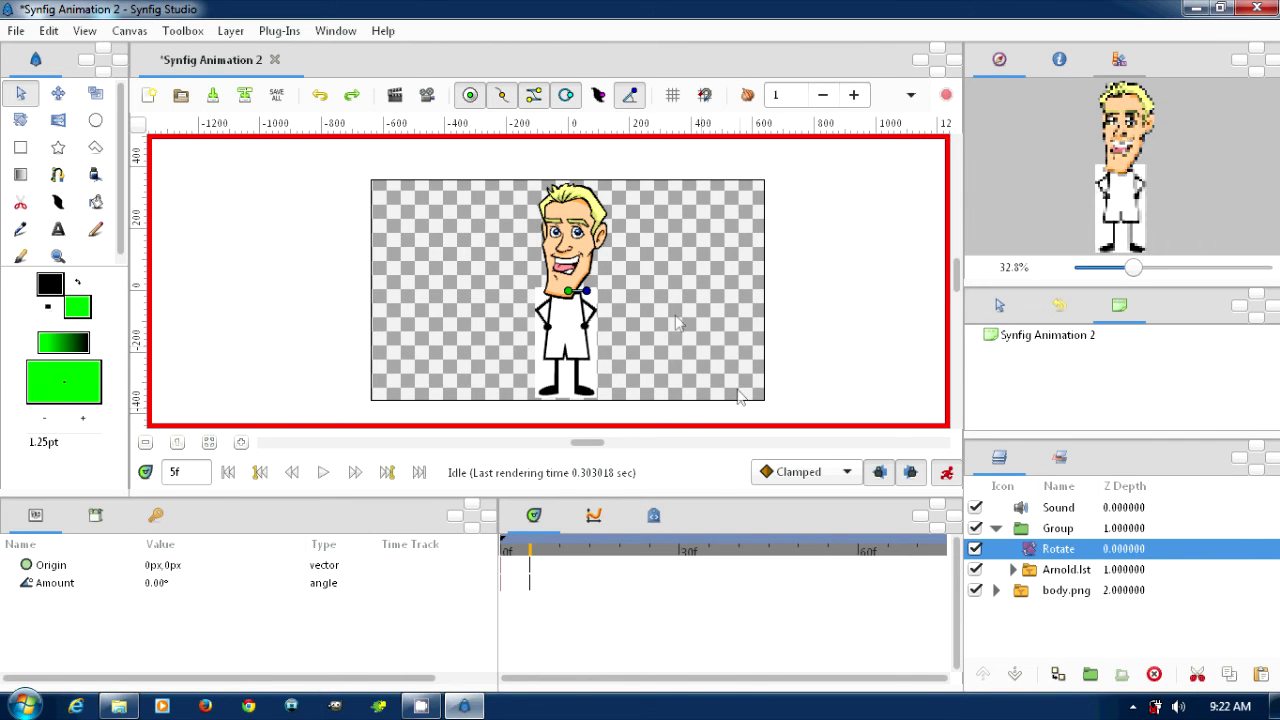
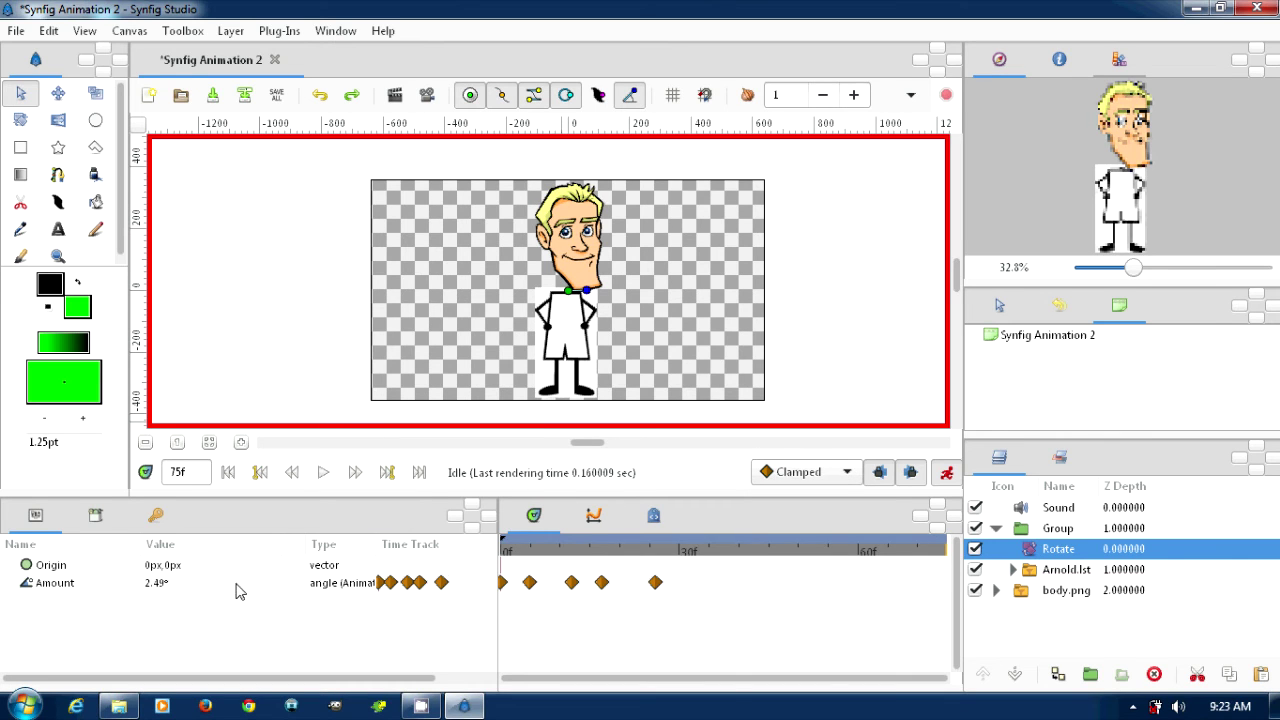
Disconnect the animated Amount of the Rotate layer and set its interpolation to Constant.
click(153, 588)
right_click(153, 588)
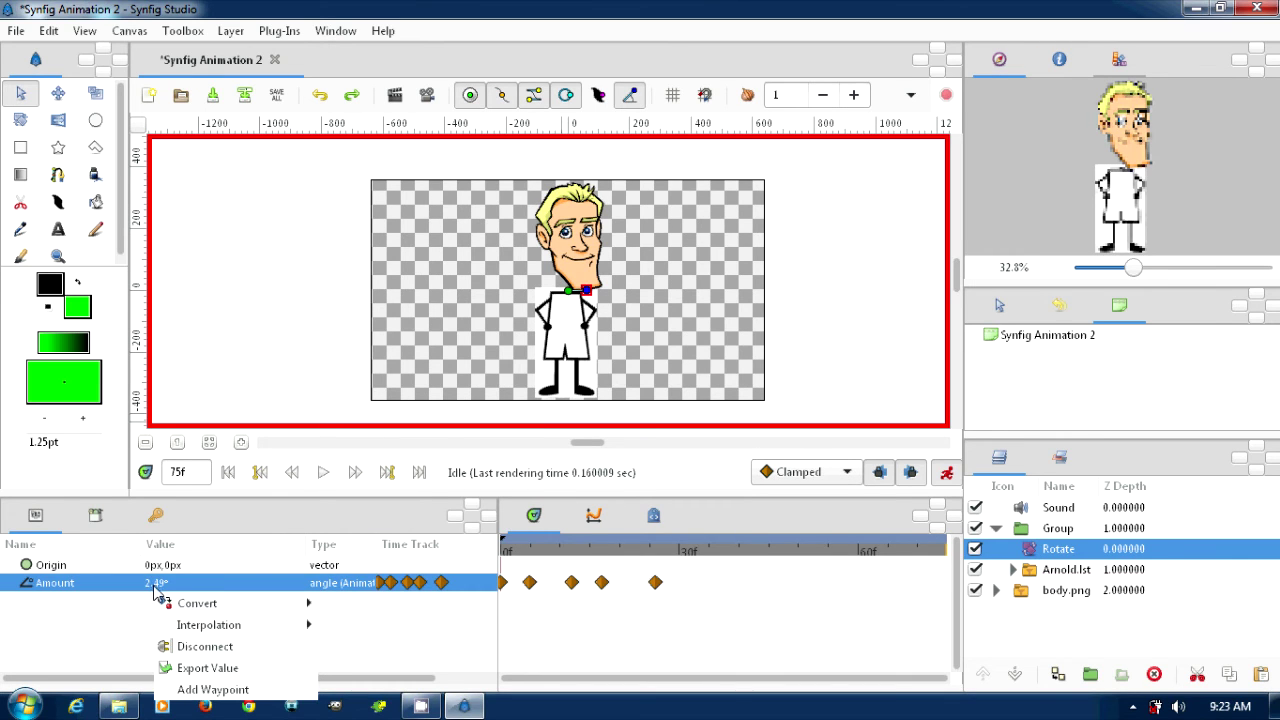
click(204, 648)
right_click(336, 583)
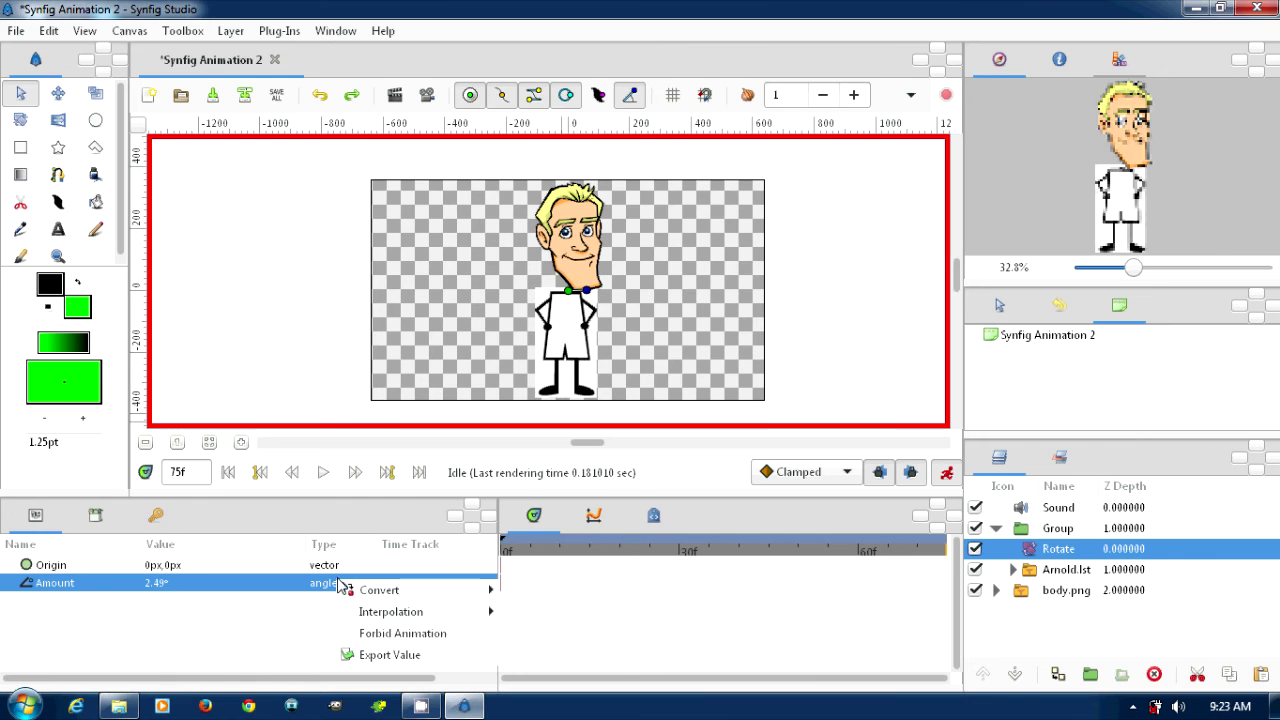
mouse_move(376, 615)
click(534, 686)
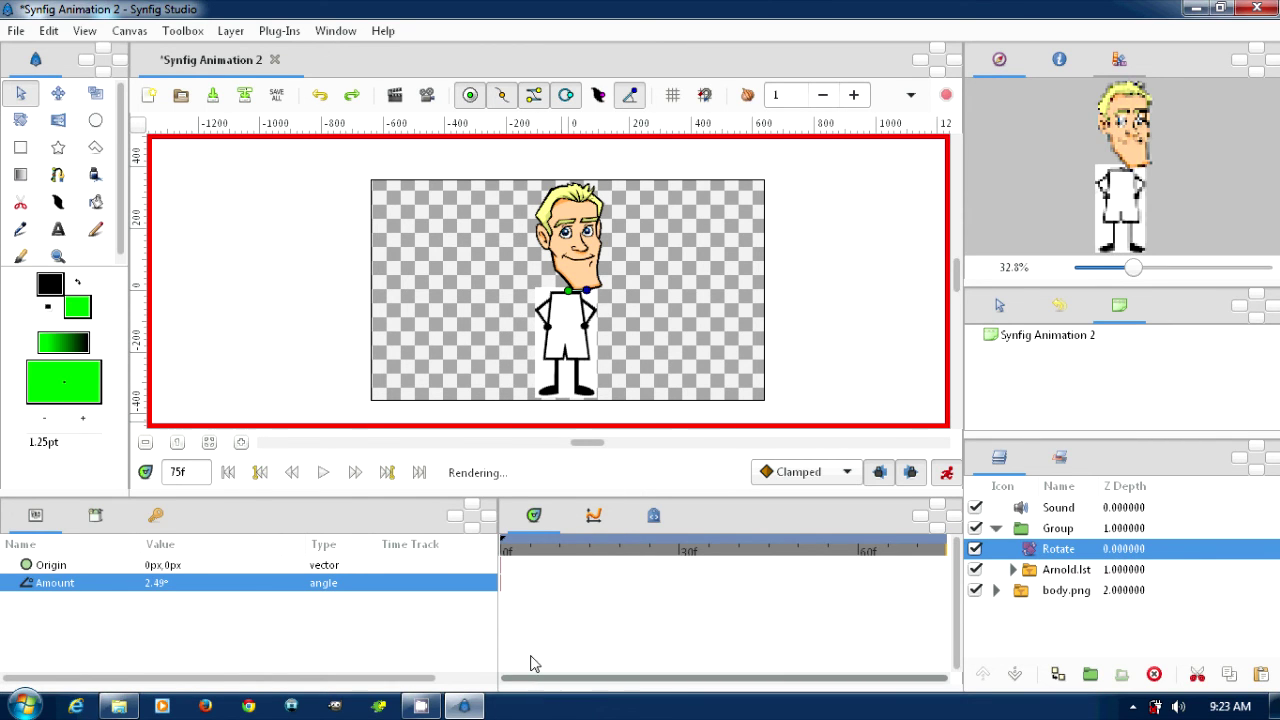
Create a rotation waypoint at frame 6, trying a head tilt of about 17.37° and restoring the Amount to 2.49°.
click(535, 553)
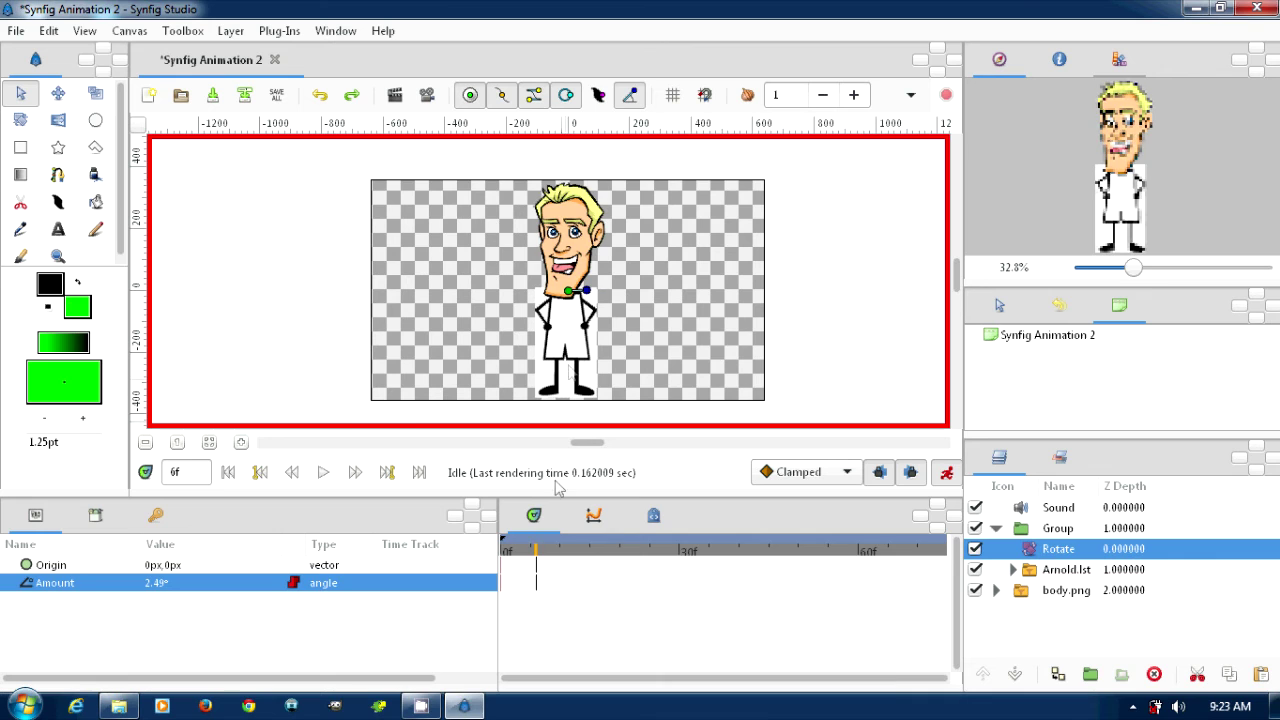
drag(589, 293, 588, 286)
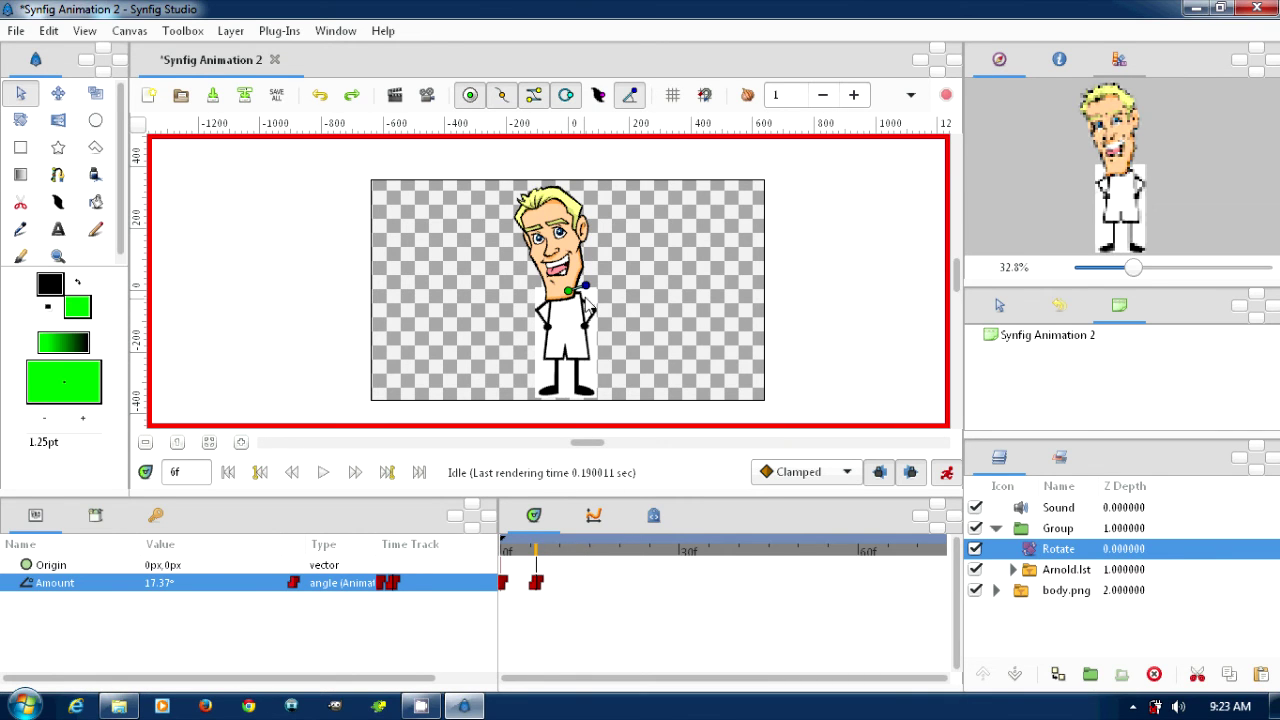
key(ctrl+z)
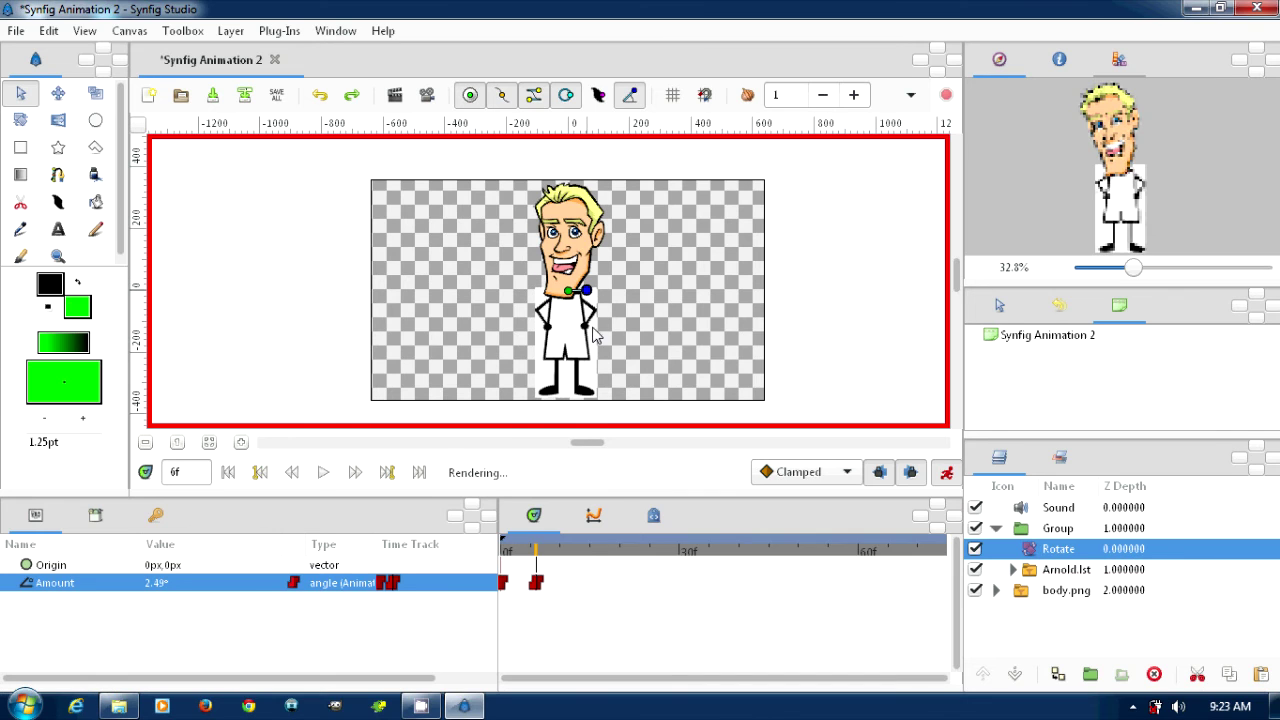
Tilt the head to about -9.03° near frame 14 and about 4.70° at frame 18 with the Rotate layer.
click(586, 551)
drag(586, 293, 590, 294)
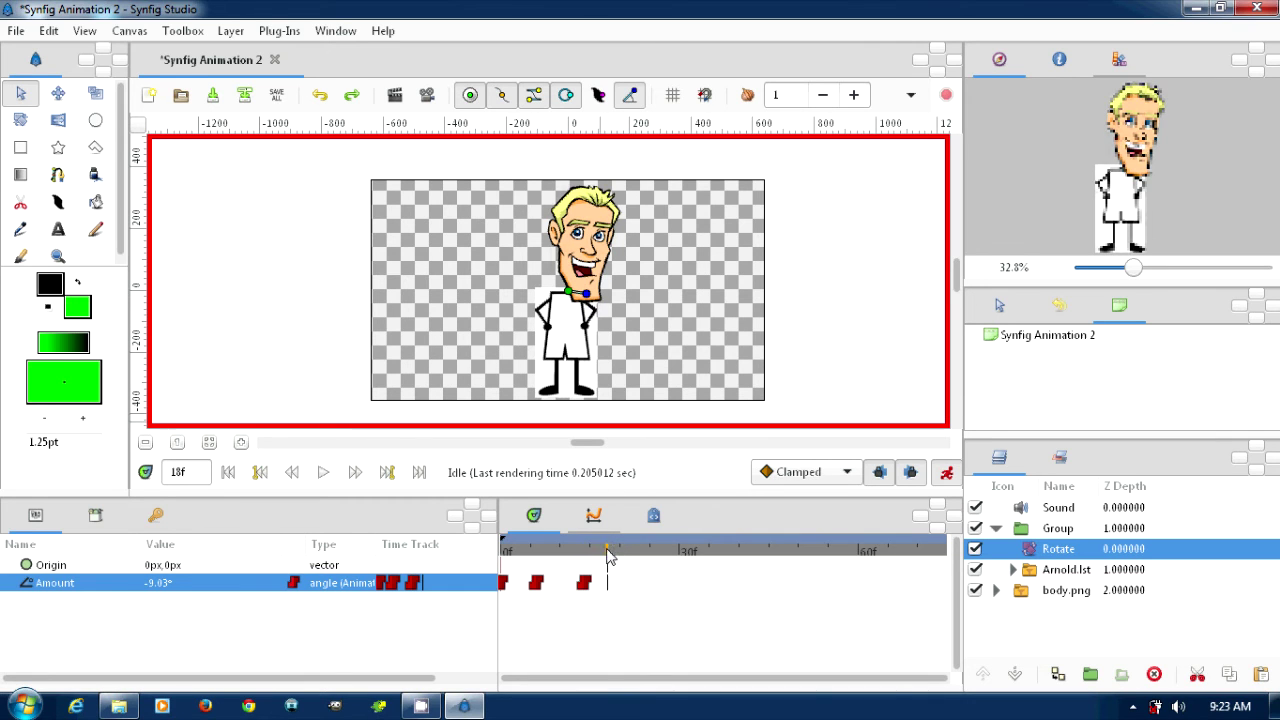
drag(590, 297, 589, 293)
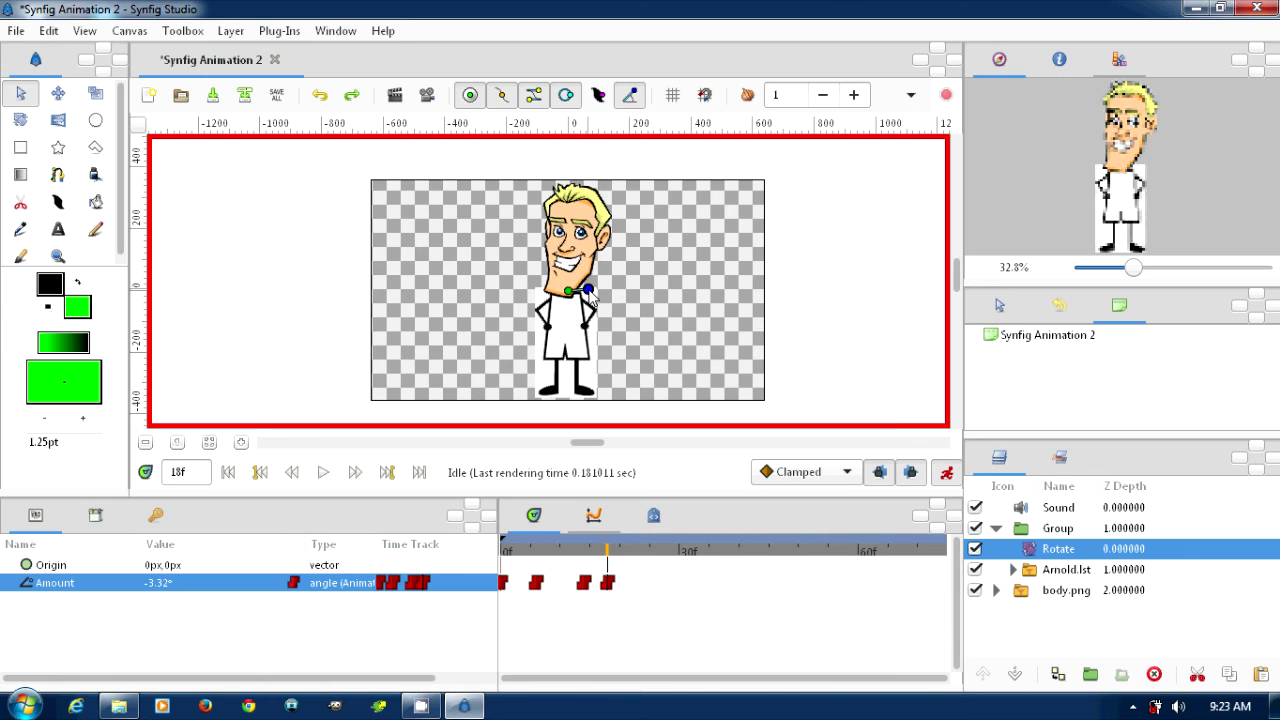
Play the animation from the first frame to review the head tilts.
click(228, 472)
click(323, 472)
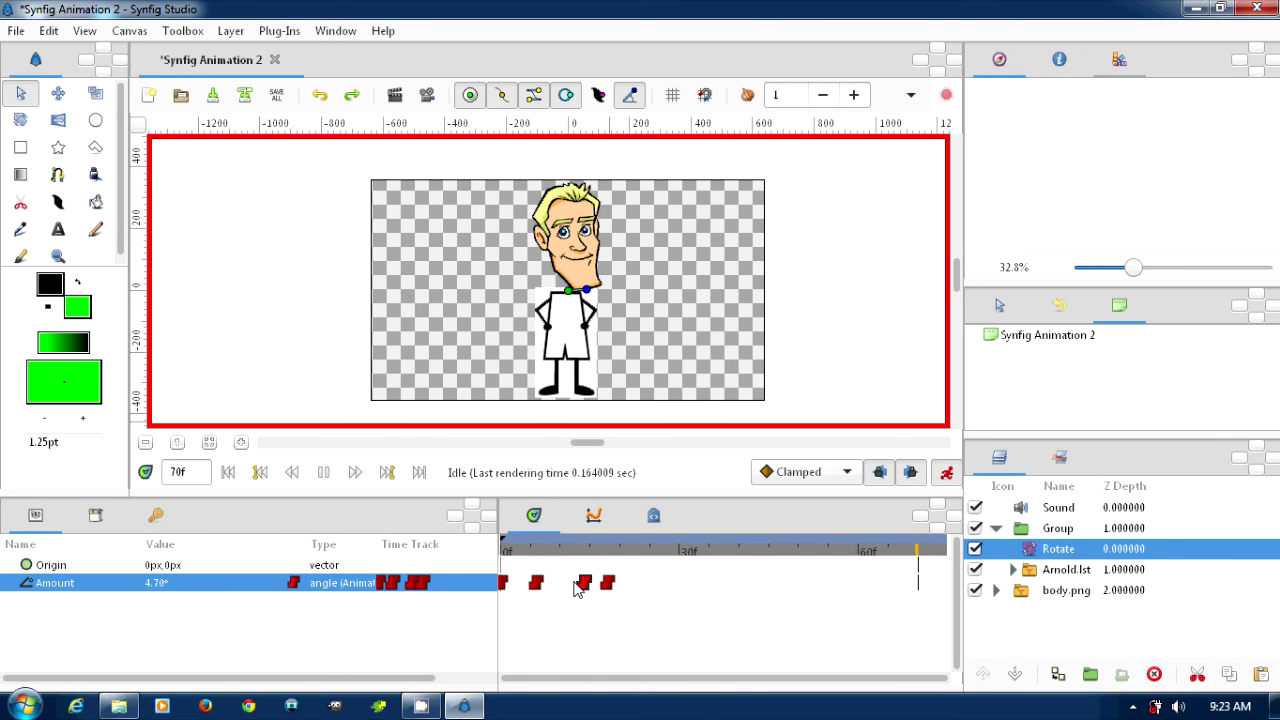
Tilt the head to about -31.97° at frame 27 with the Rotate layer and play the animation from the first frame.
click(661, 550)
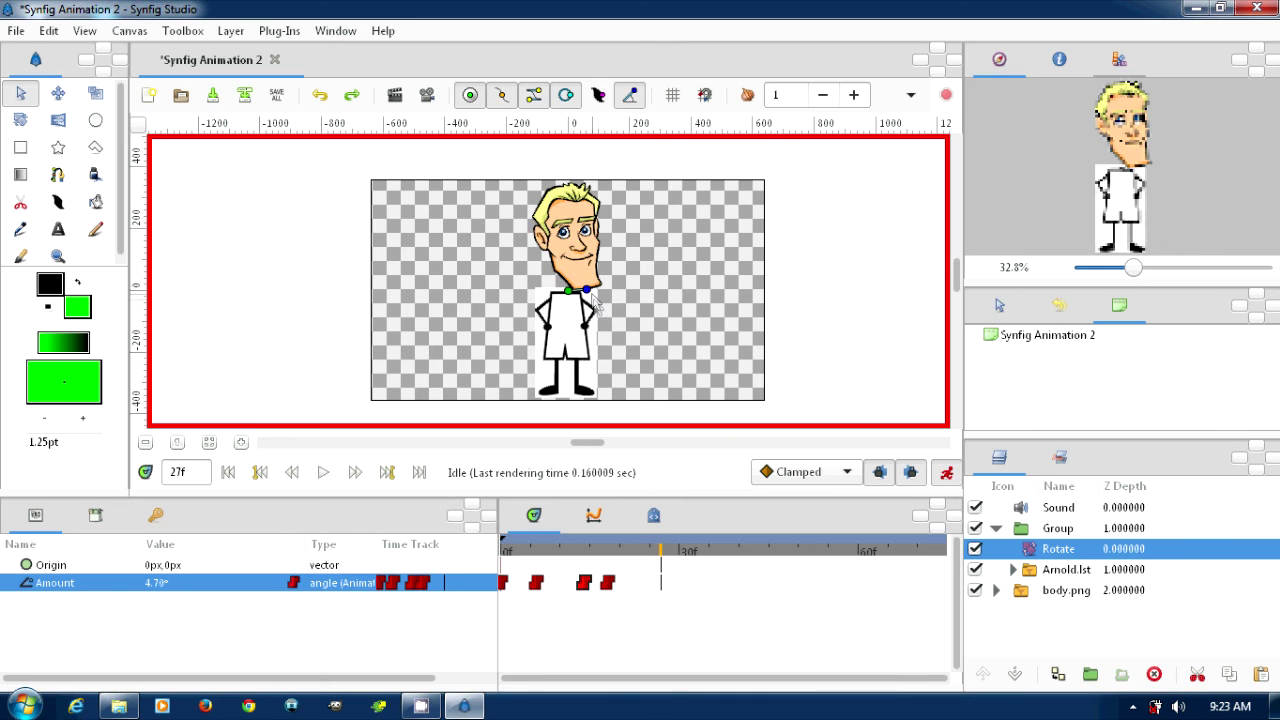
drag(587, 298, 588, 312)
click(228, 472)
click(323, 472)
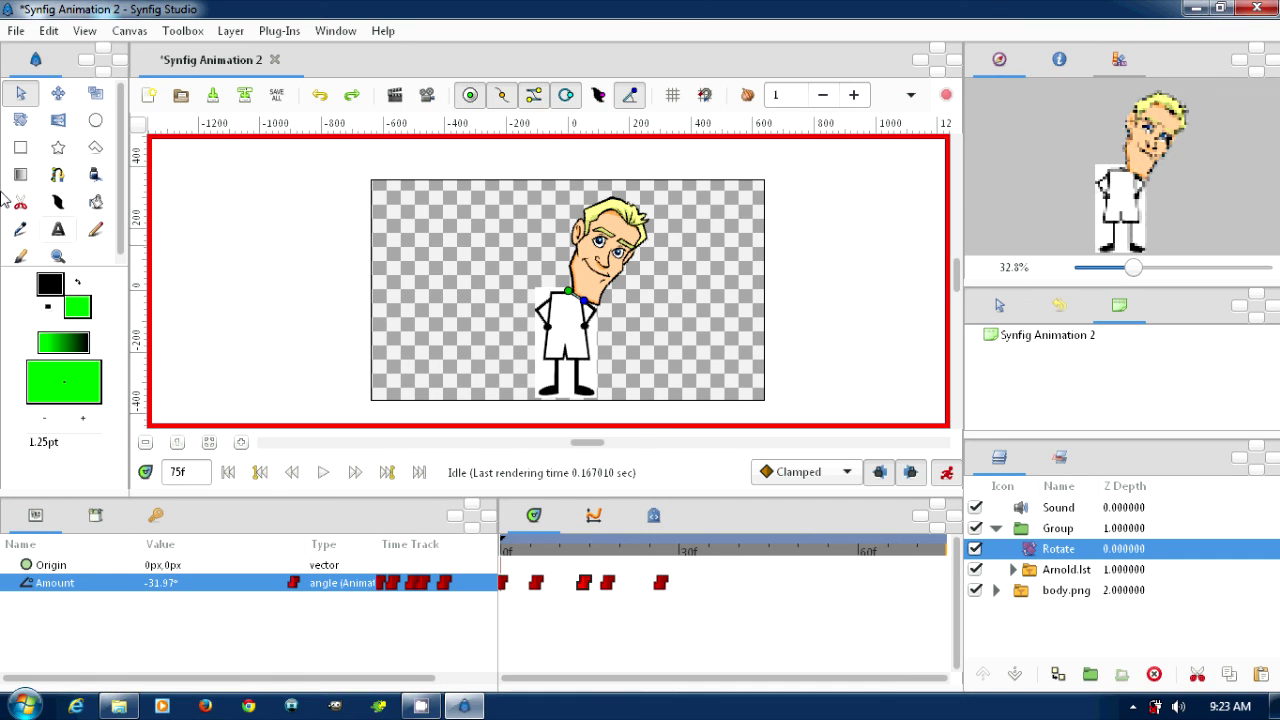
Generate a preview of the animation at 15 FPS, play it with the head in view, and close the preview.
click(12, 30)
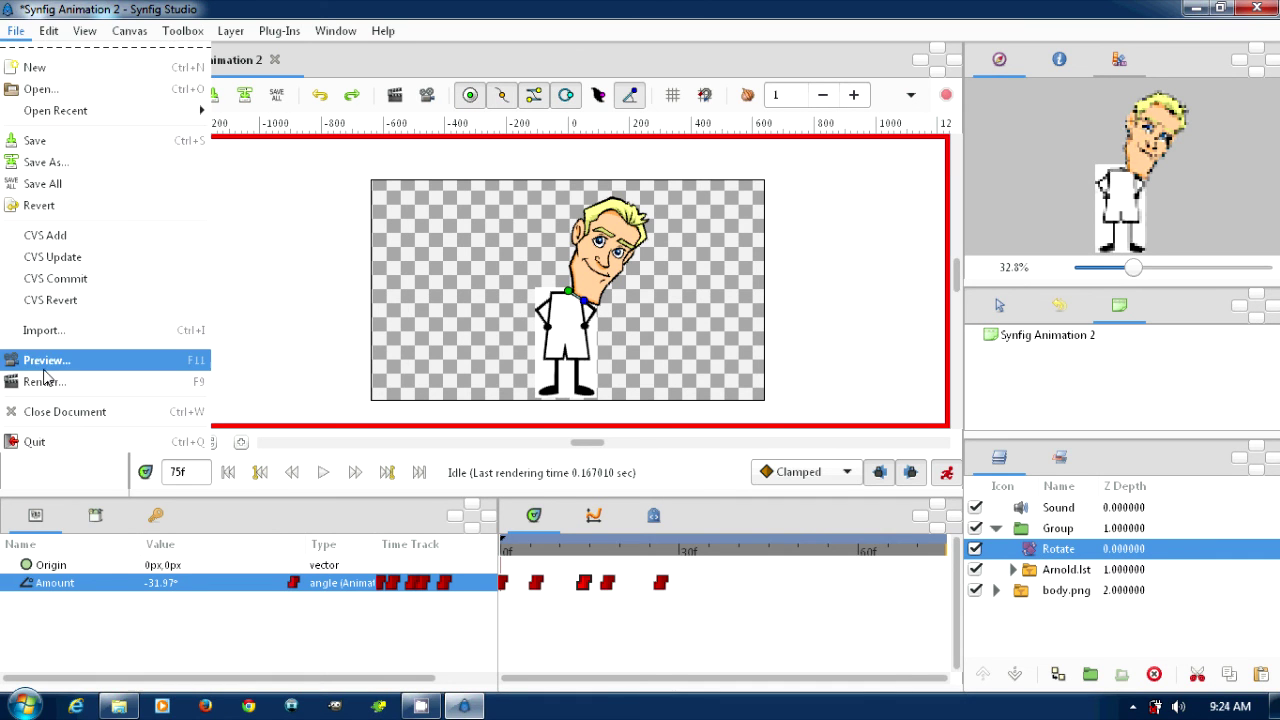
click(120, 357)
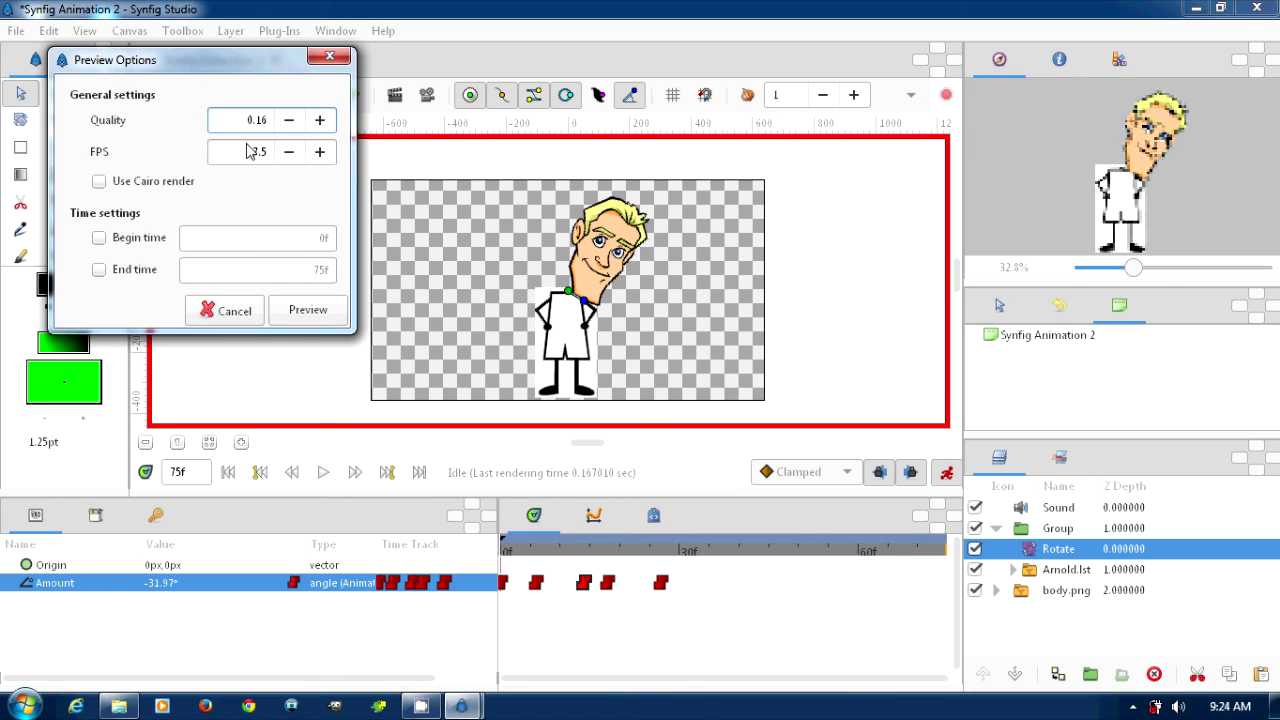
key(Tab)
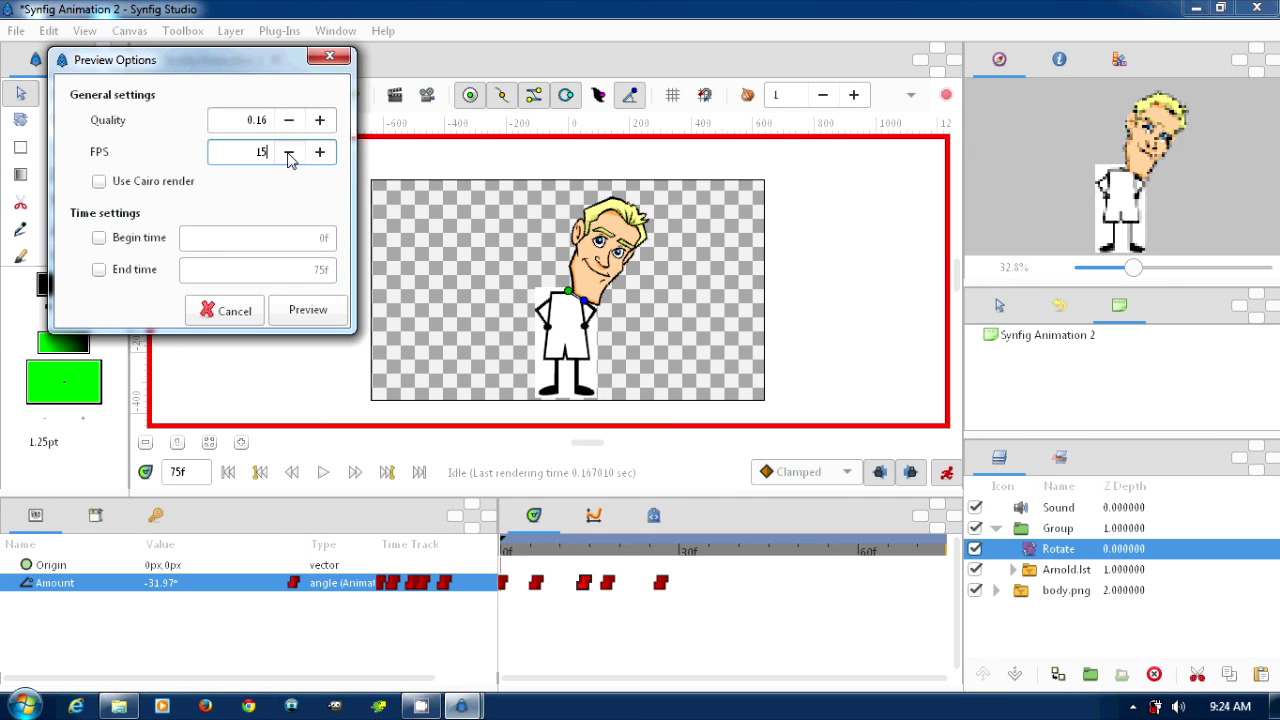
click(285, 318)
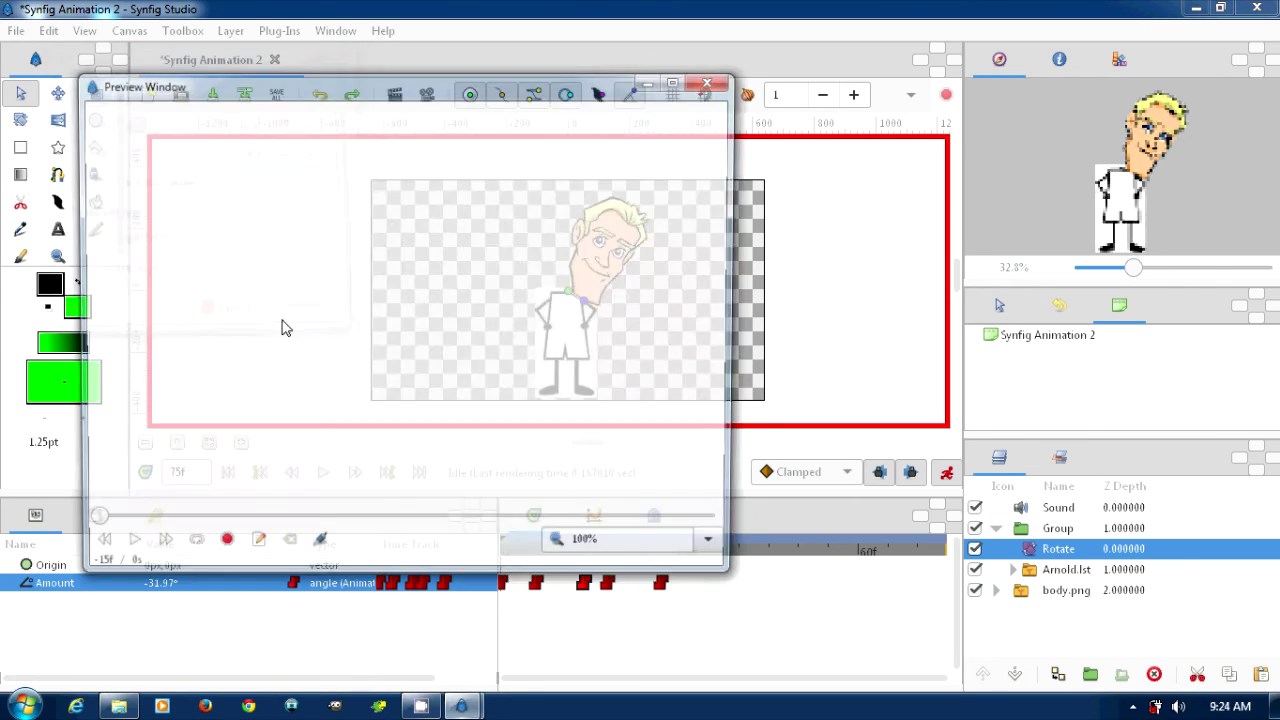
drag(366, 507, 512, 508)
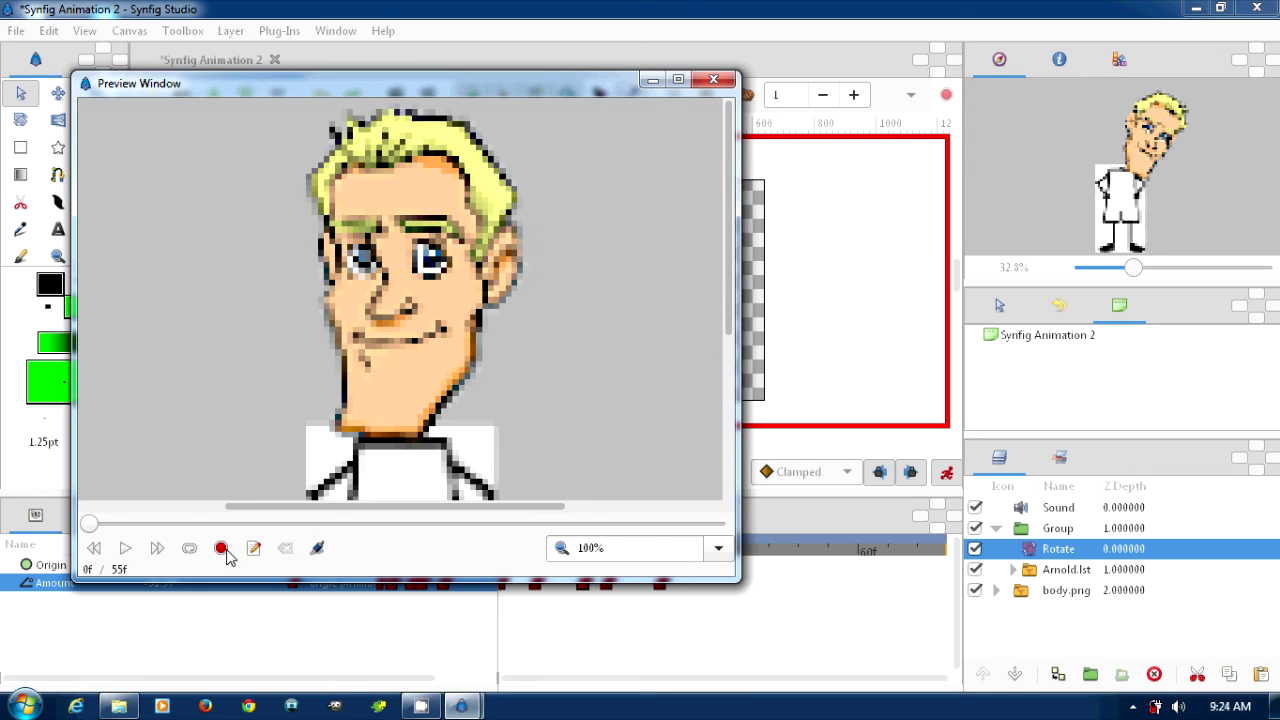
click(124, 549)
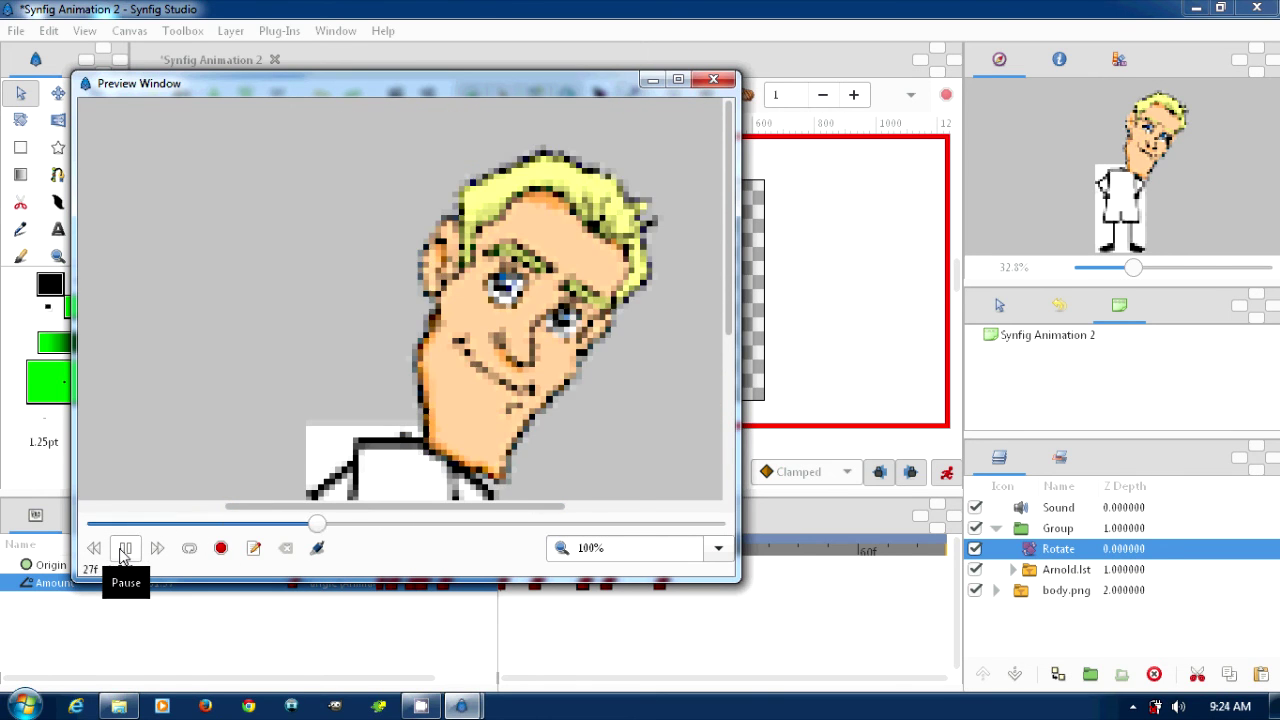
click(714, 79)
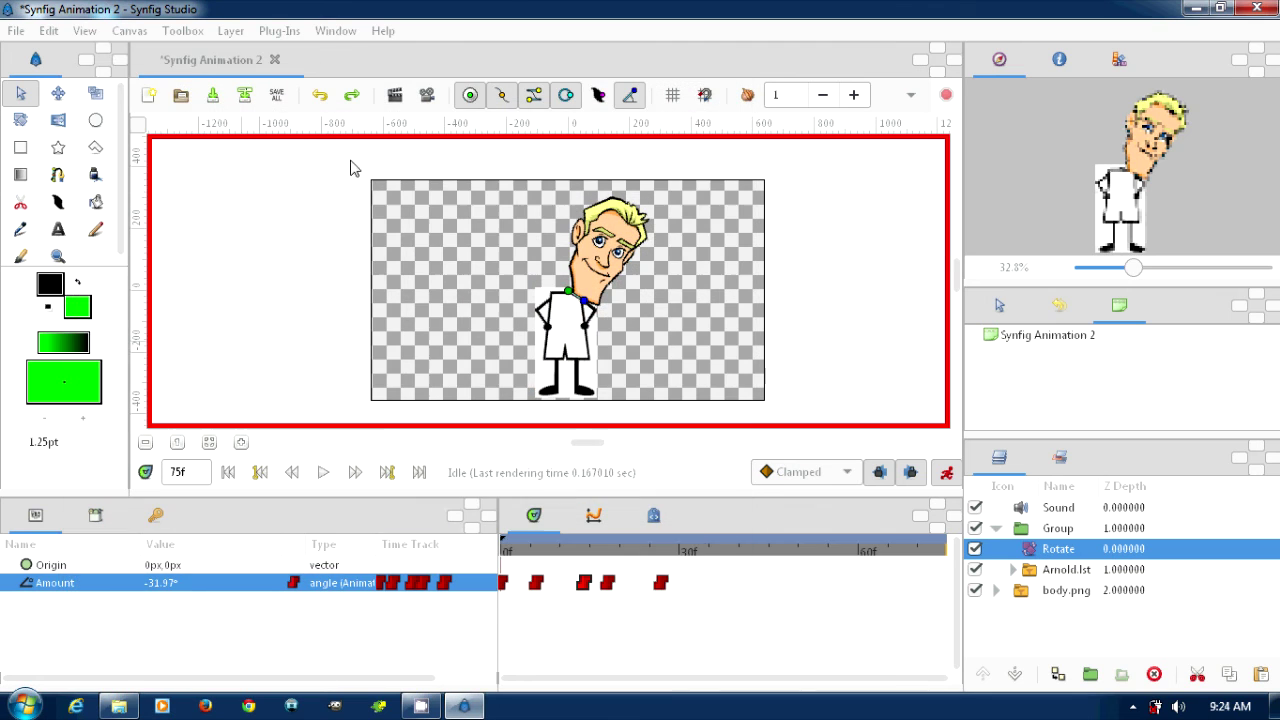
Generate a new preview of the animation with the Quality set to 0.75.
click(16, 30)
click(45, 360)
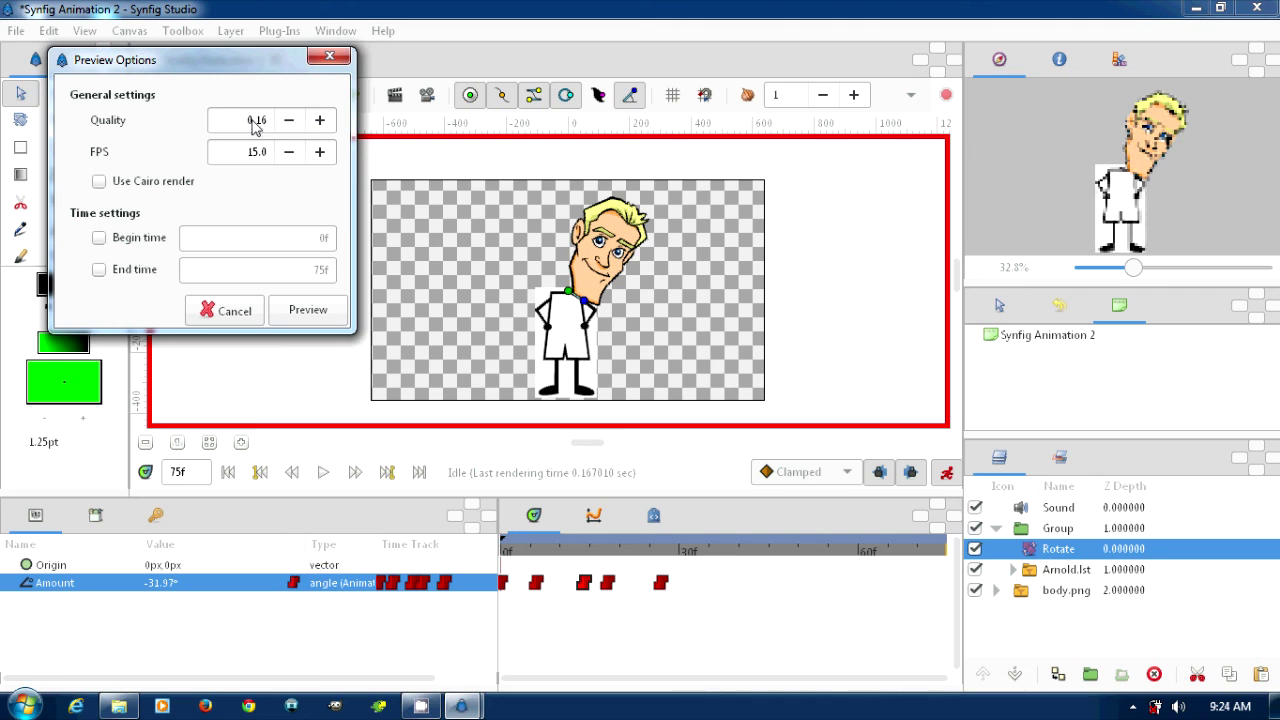
drag(248, 120, 307, 127)
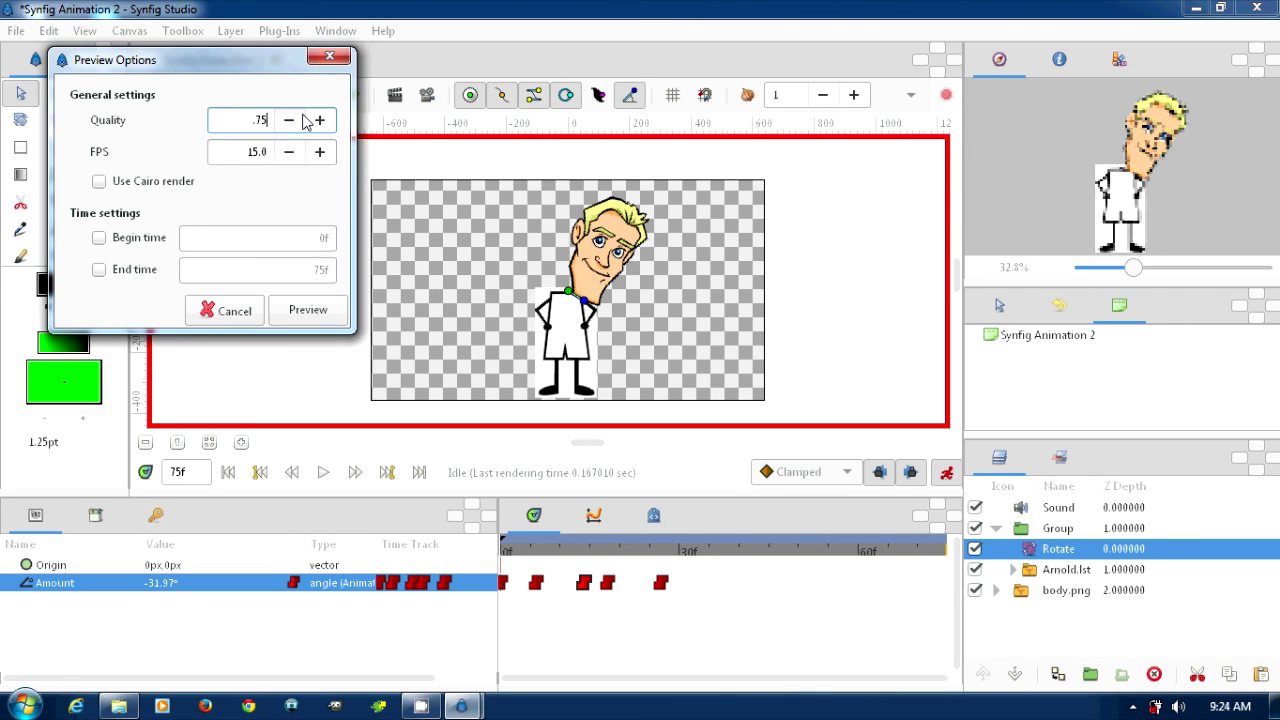
click(302, 312)
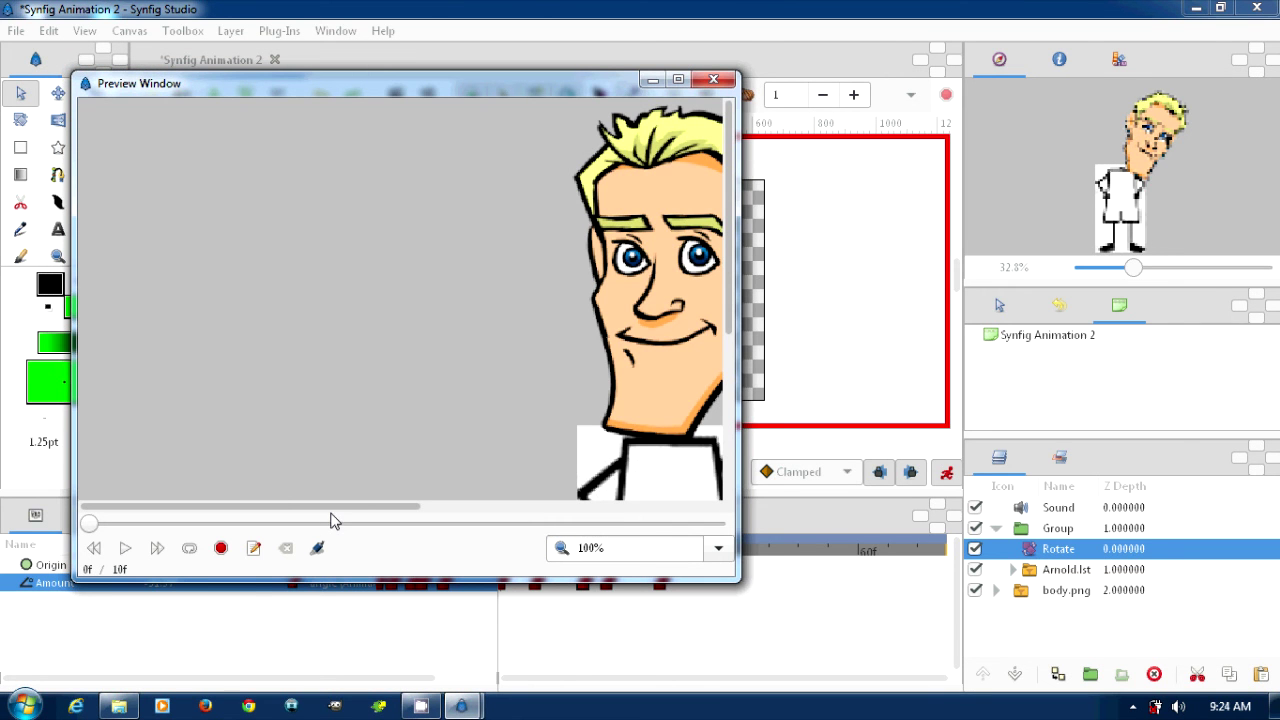
Set the preview zoom to 50%, play the preview to check the whole character, and close it.
drag(332, 512, 466, 519)
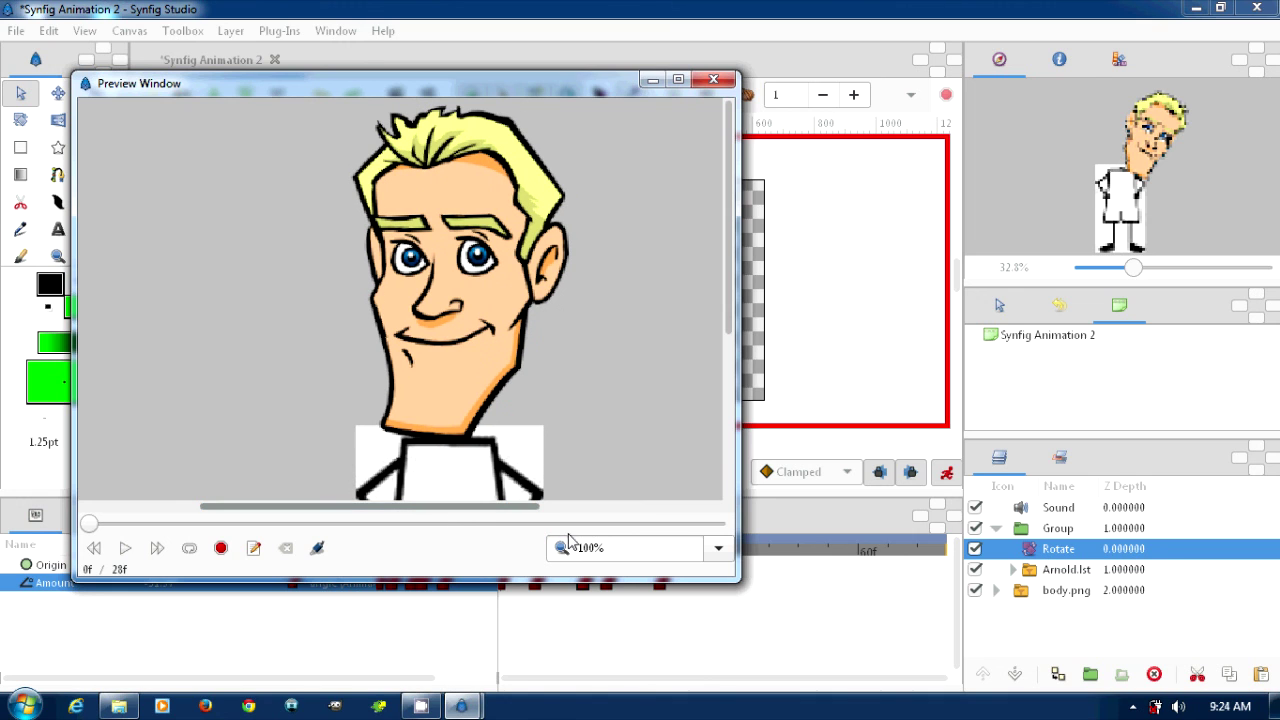
click(718, 548)
click(563, 600)
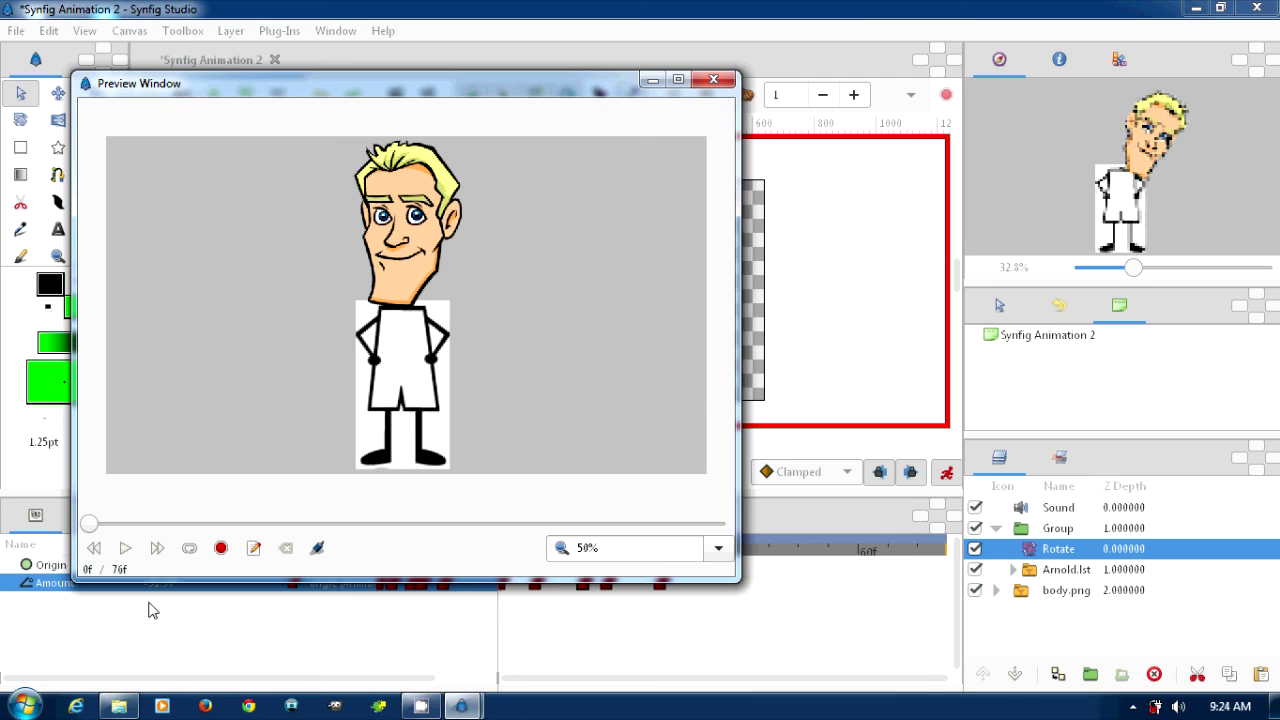
click(125, 553)
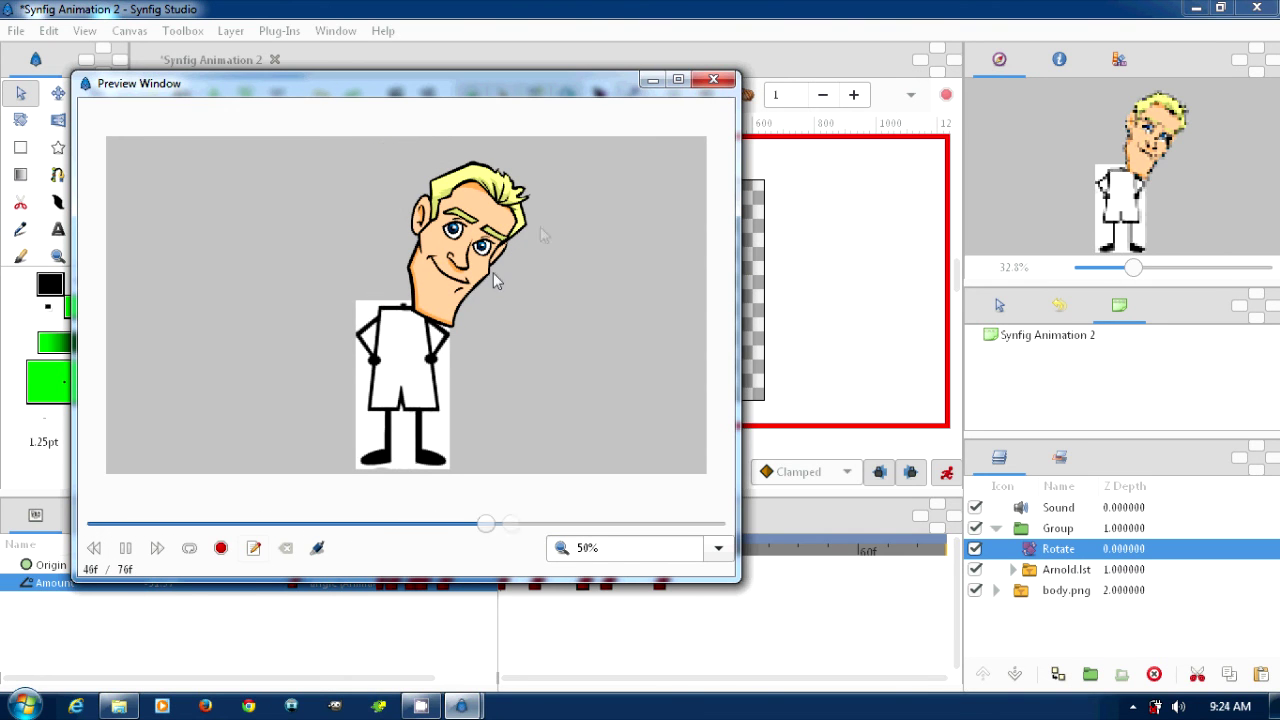
click(713, 79)
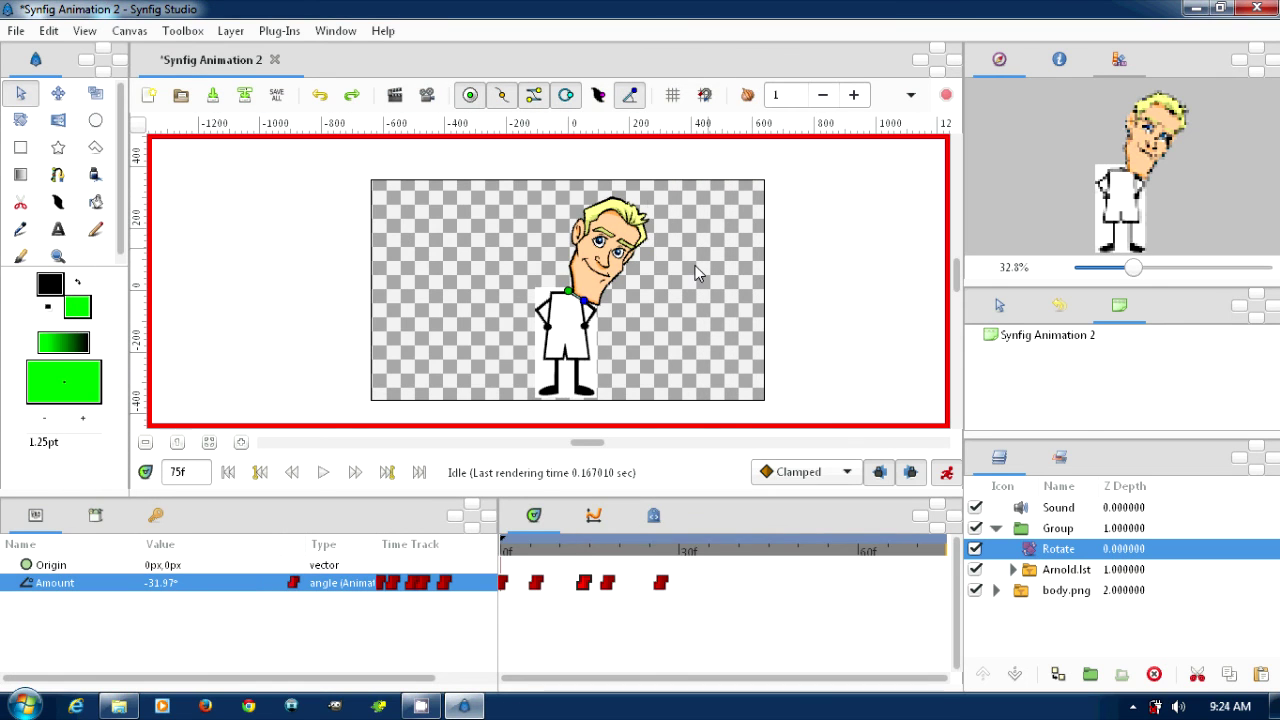